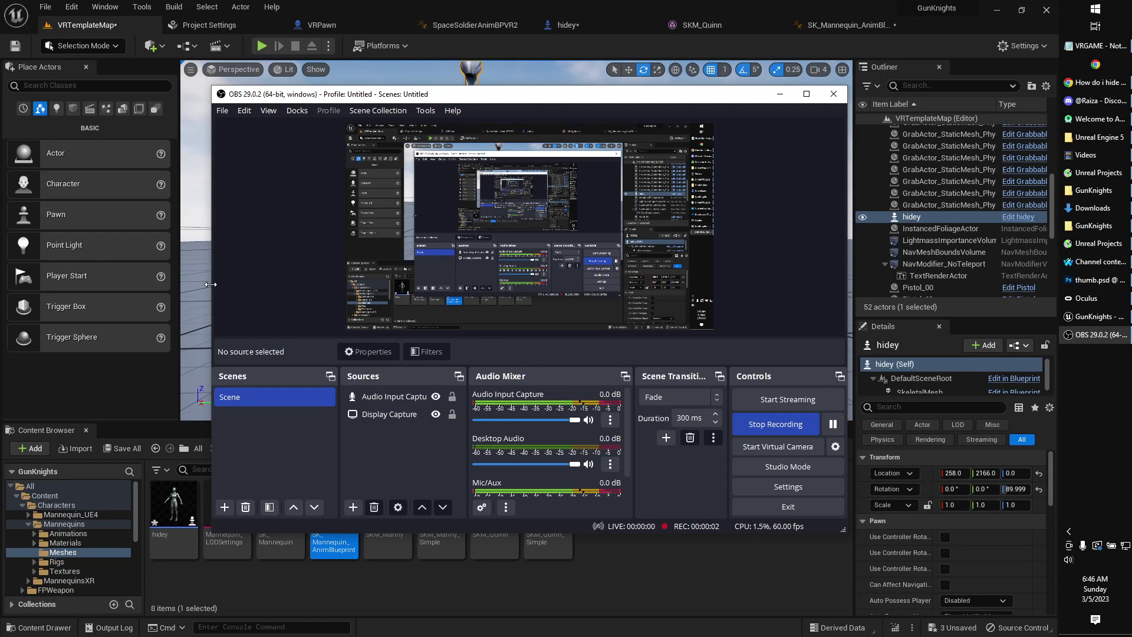
- Play the level to show the mannequin running headless, then stop the session with Esc
{"action": "left_click", "coordinate": [206, 287]}
{"action": "scroll", "coordinate": [440, 238], "scroll_direction": "down", "scroll_amount": 3}
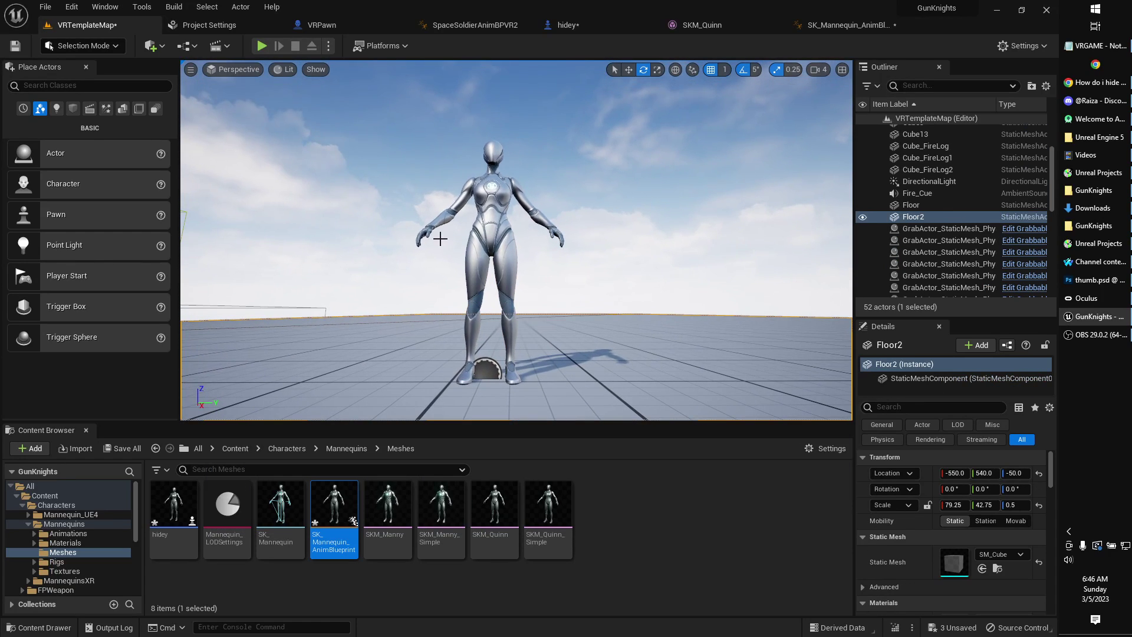
{"action": "left_click", "coordinate": [261, 46]}
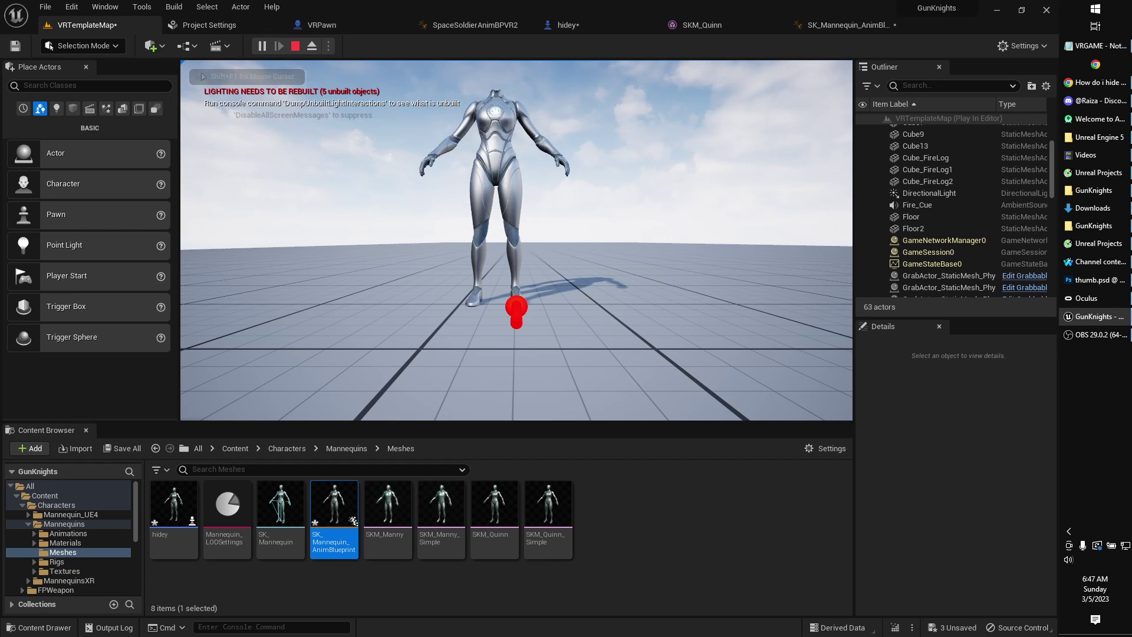
{"action": "key", "text": "Escape"}
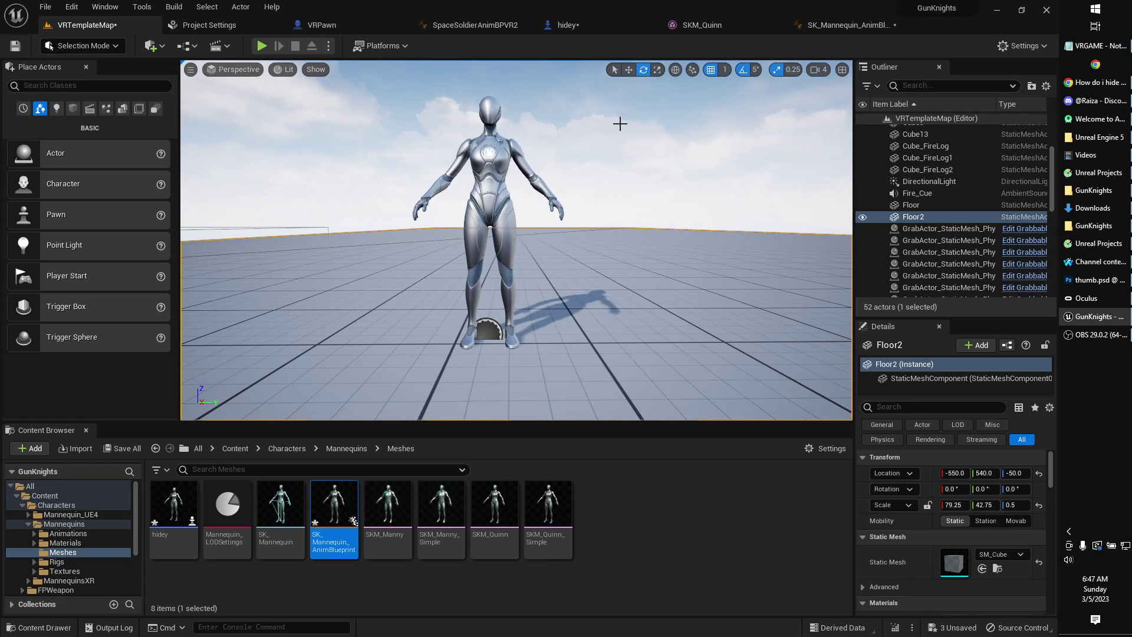
- Open the hidey Blueprint and inspect its Viewport preview and SkeletalMesh component properties
{"action": "left_click", "coordinate": [553, 27]}
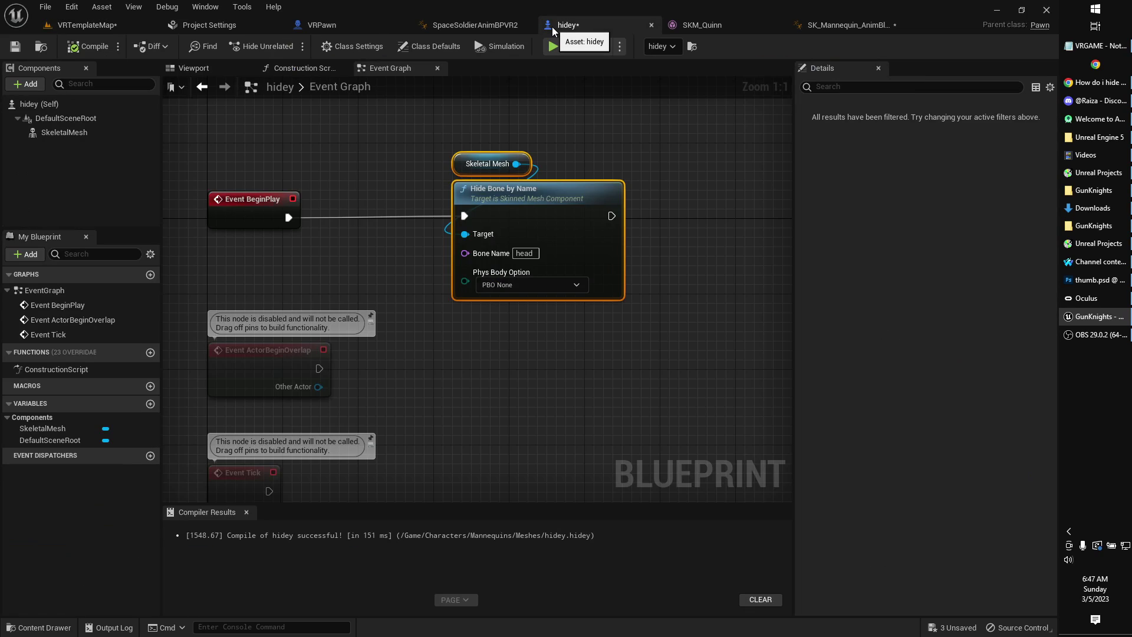
{"action": "right_click_drag", "start_coordinate": [370, 132], "coordinate": [407, 171]}
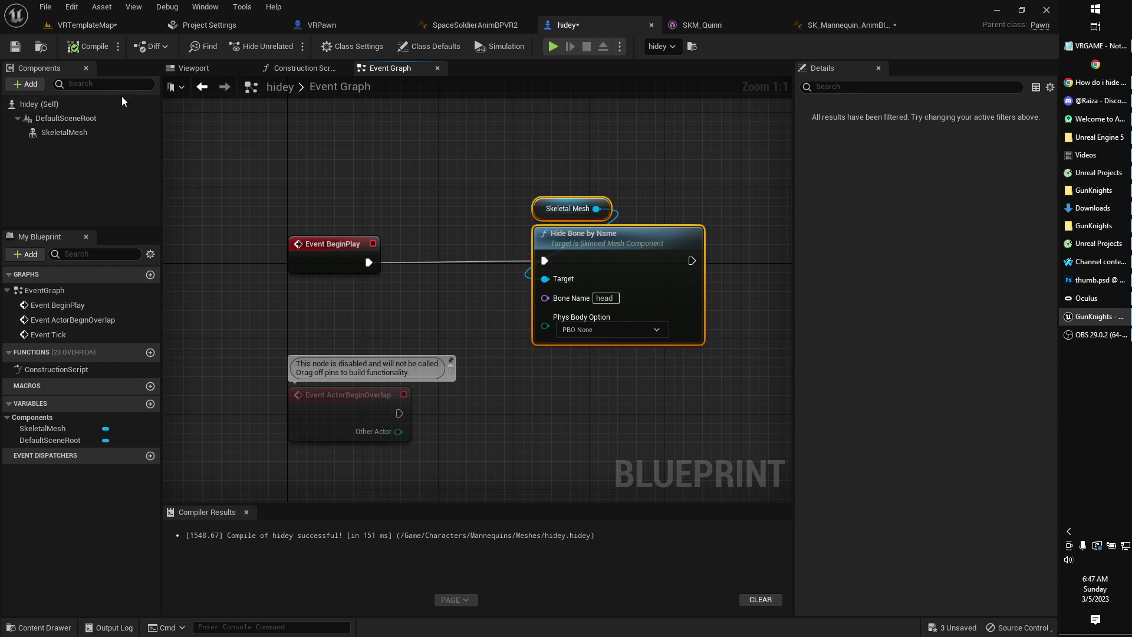
{"action": "left_click", "coordinate": [200, 71]}
{"action": "left_click_drag", "start_coordinate": [199, 71], "coordinate": [289, 68]}
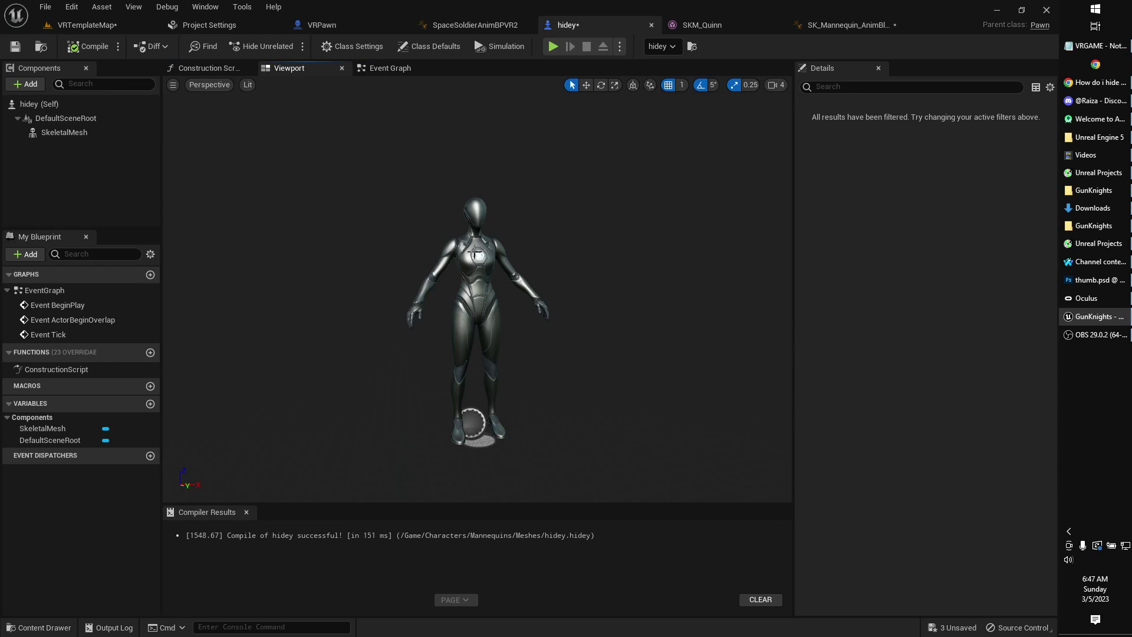
{"action": "left_click", "coordinate": [64, 132]}
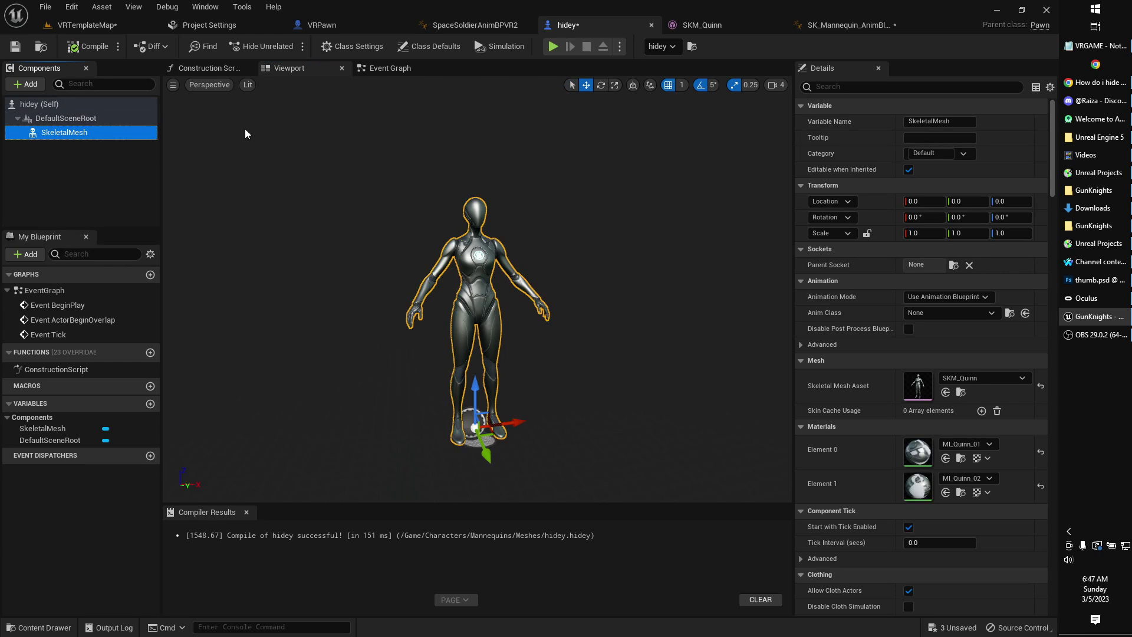
- Return to the Event Graph and reposition the Skeletal Mesh getter node
{"action": "left_click", "coordinate": [374, 76]}
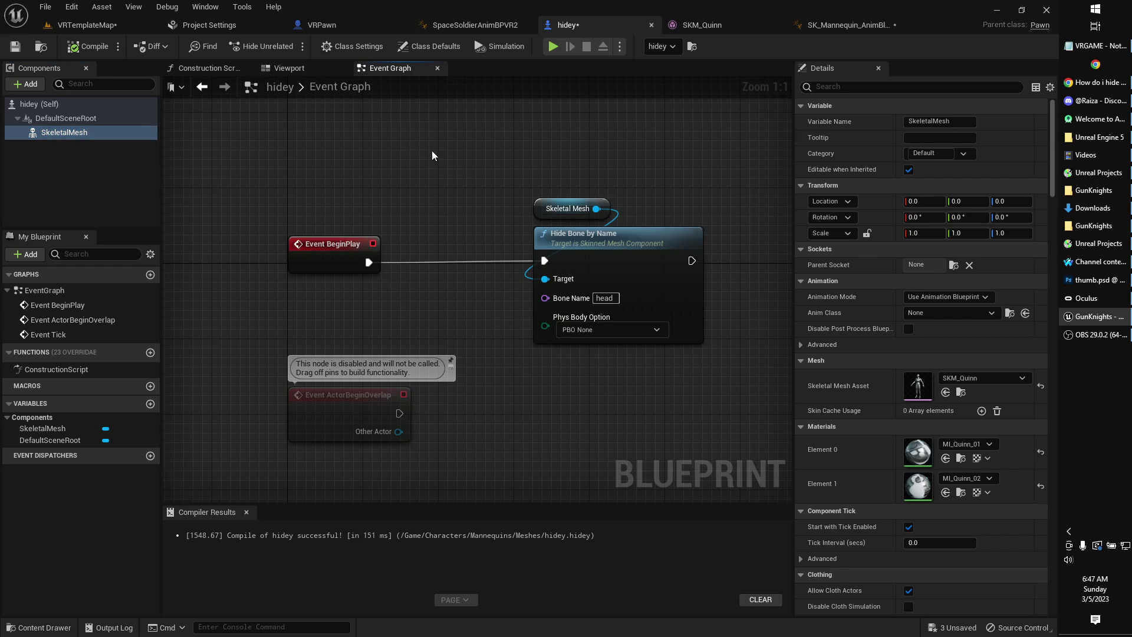
{"action": "left_click_drag", "start_coordinate": [542, 193], "coordinate": [533, 272]}
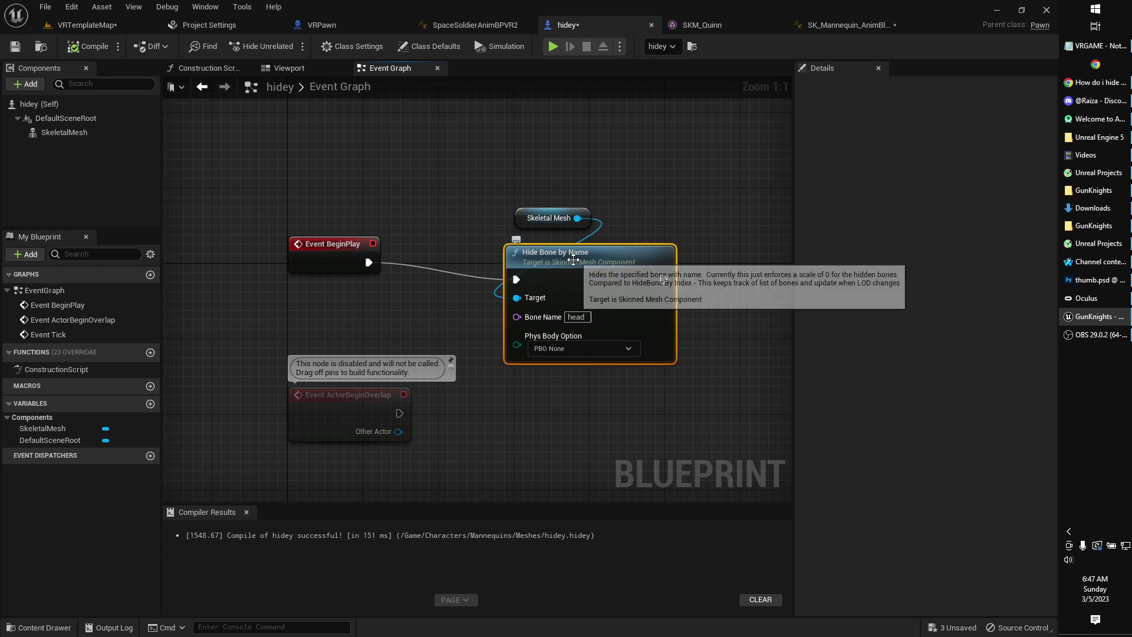
{"action": "left_click_drag", "start_coordinate": [524, 216], "coordinate": [487, 207]}
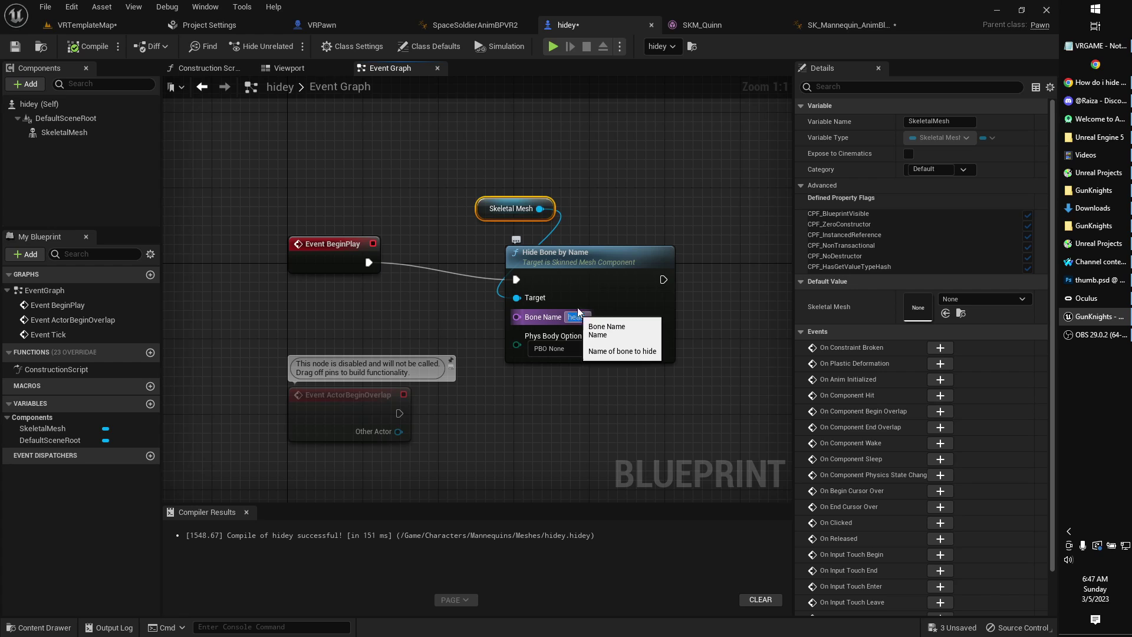
- Orbit the SKM_Quinn preview and select the neck_01 and neck_02 bones
{"action": "left_click", "coordinate": [721, 29]}
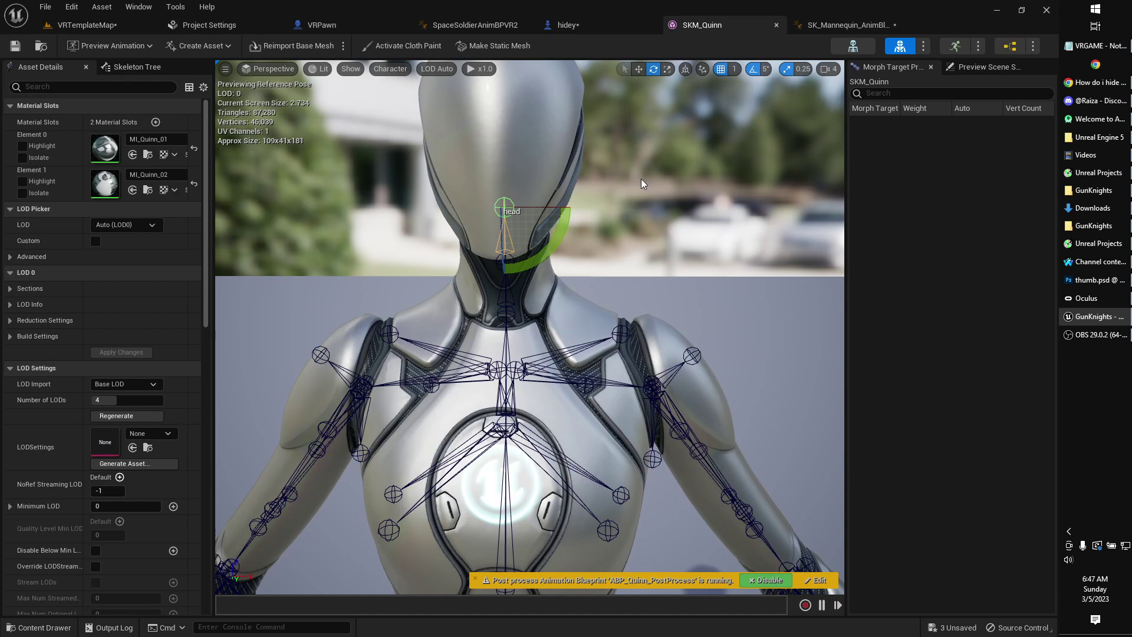
{"action": "left_click_drag", "start_coordinate": [628, 183], "coordinate": [366, 230]}
{"action": "left_click", "coordinate": [323, 221]}
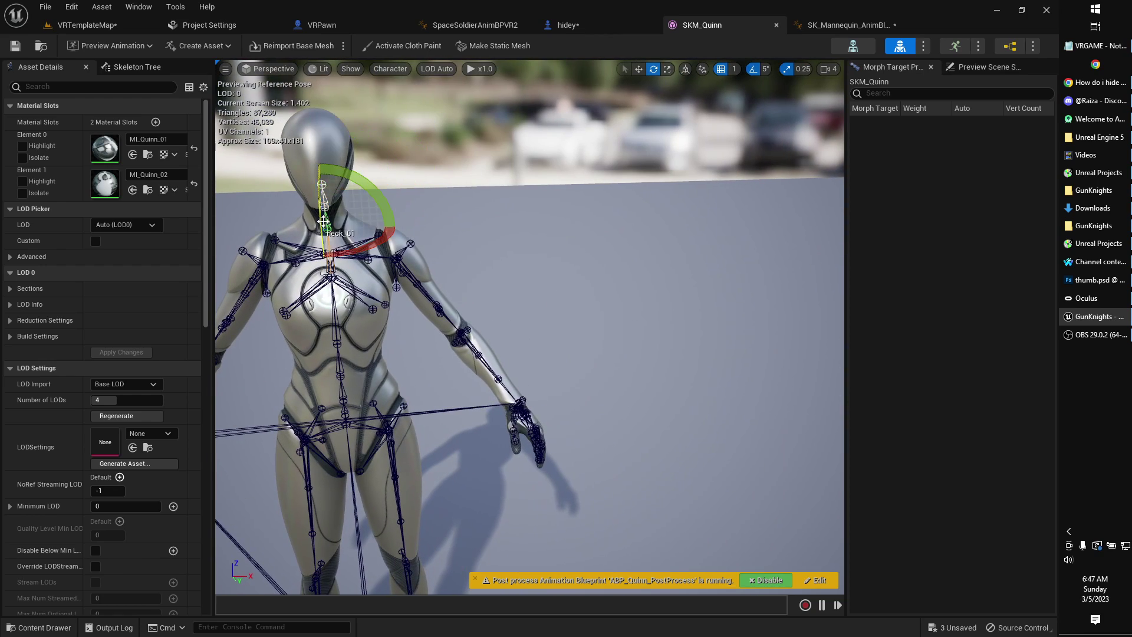
{"action": "left_click", "coordinate": [325, 206]}
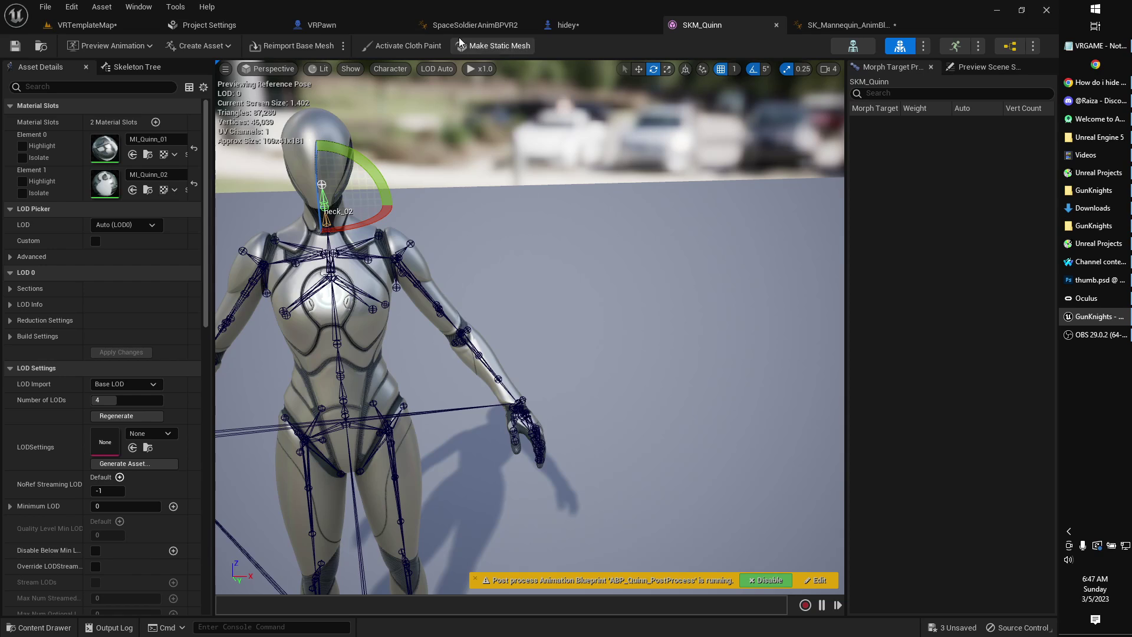
- Nudge Hide Bone by Name up-left, check the Construction Script, then return to Event Graph
{"action": "left_click", "coordinate": [567, 25]}
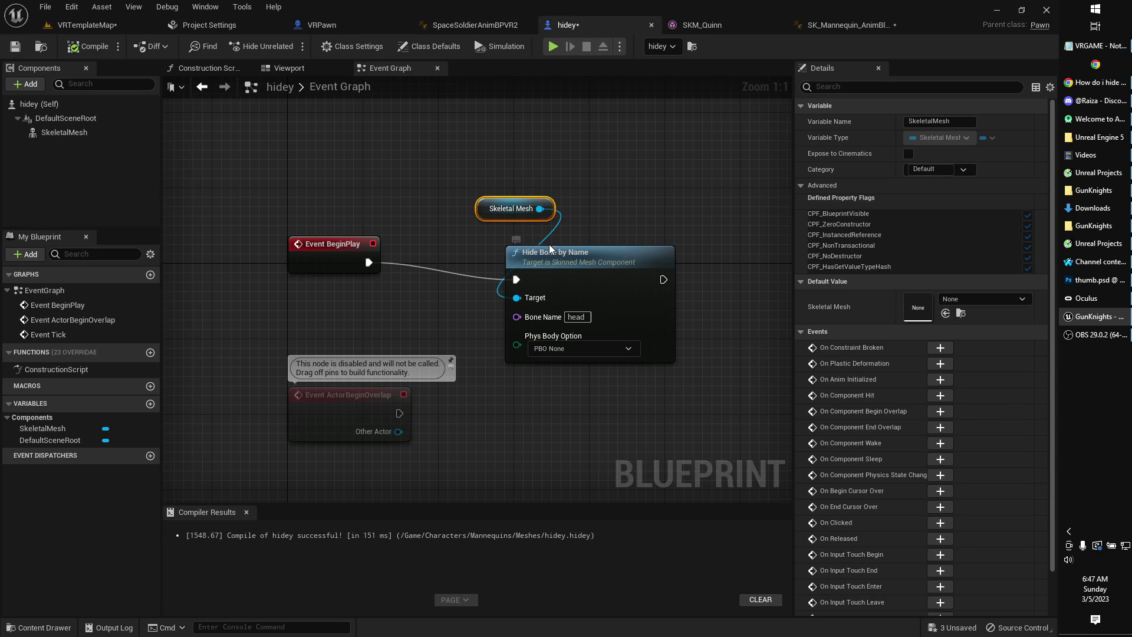
{"action": "left_click_drag", "start_coordinate": [549, 249], "coordinate": [531, 240]}
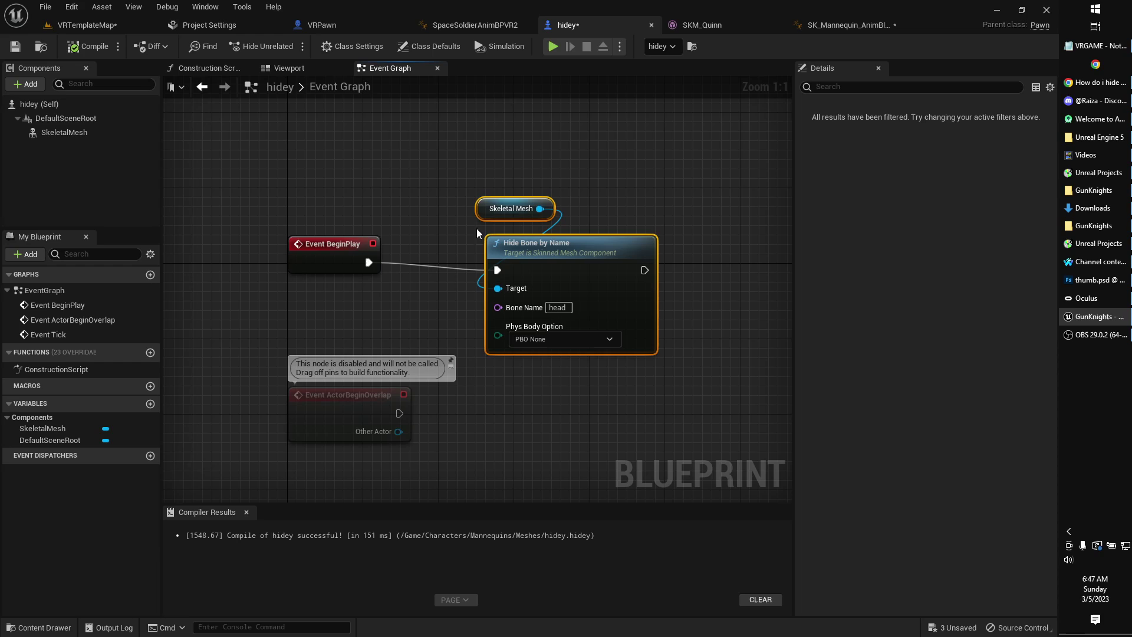
{"action": "left_click", "coordinate": [224, 87]}
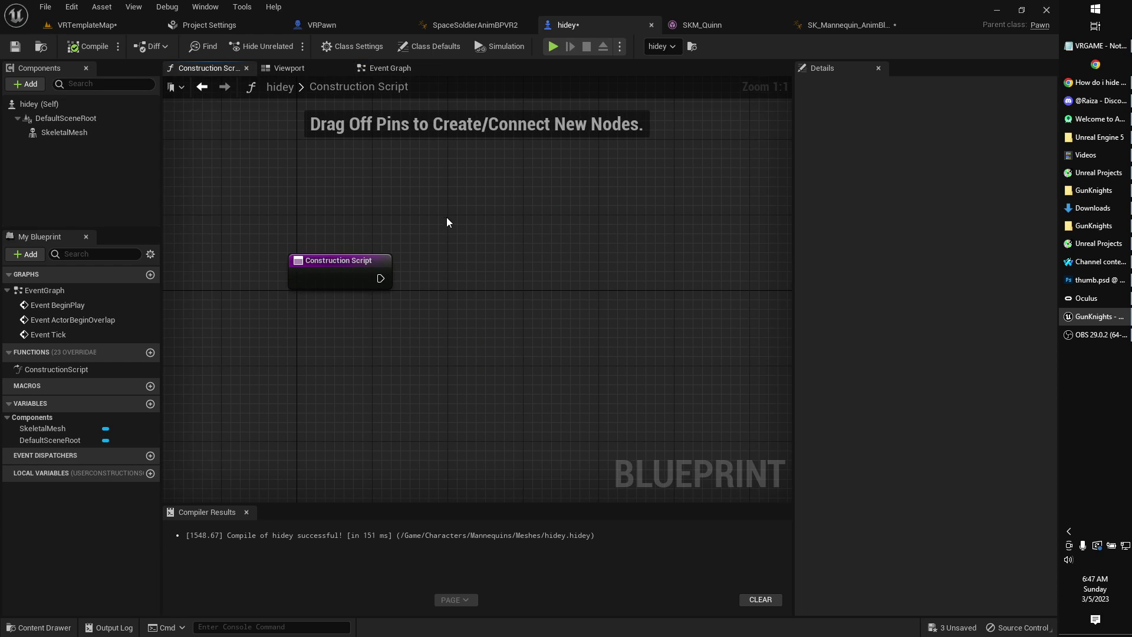
{"action": "scroll", "coordinate": [426, 203], "scroll_direction": "down", "scroll_amount": 1}
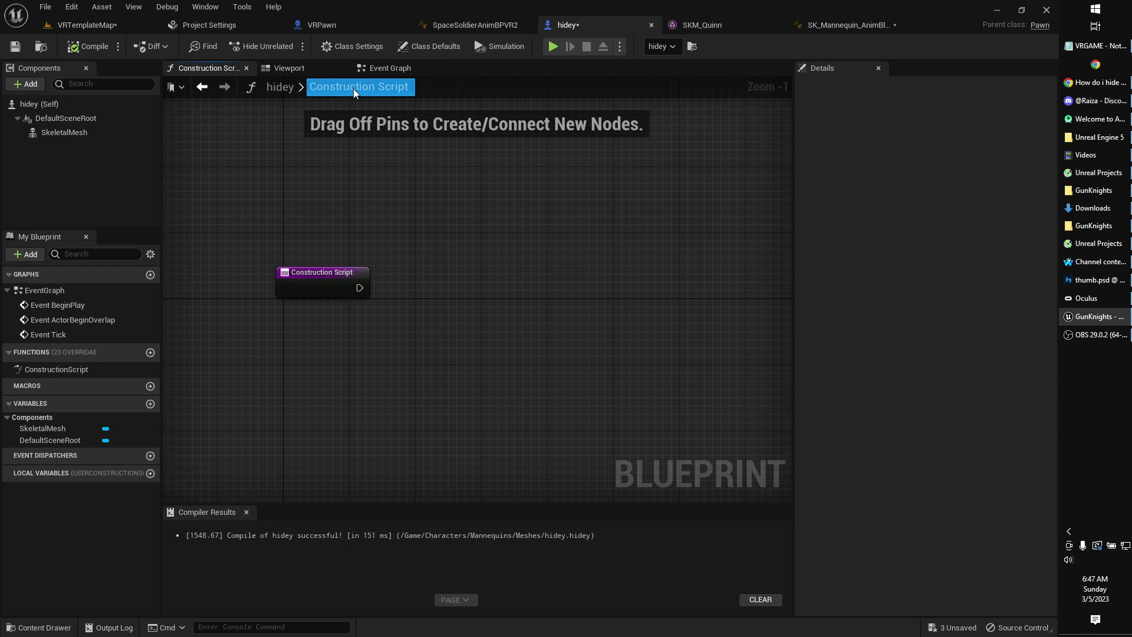
{"action": "left_click", "coordinate": [380, 69]}
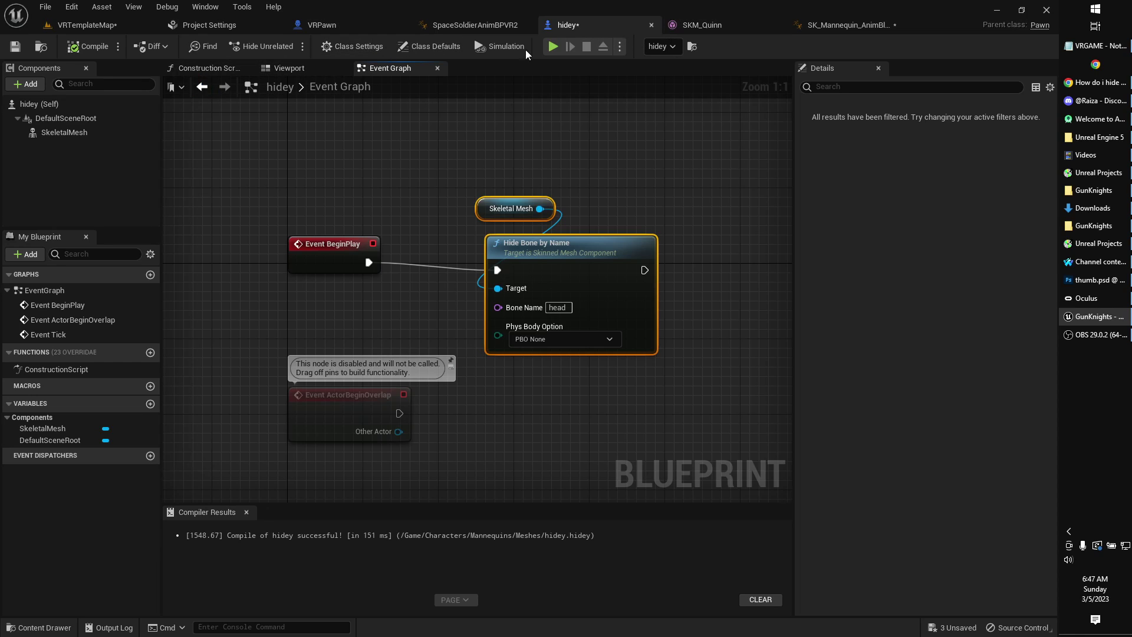
- In the mannequin AnimGraph, disconnect the bone-transform chain from Output Pose, move Output Pose, and compile
{"action": "left_click", "coordinate": [93, 33]}
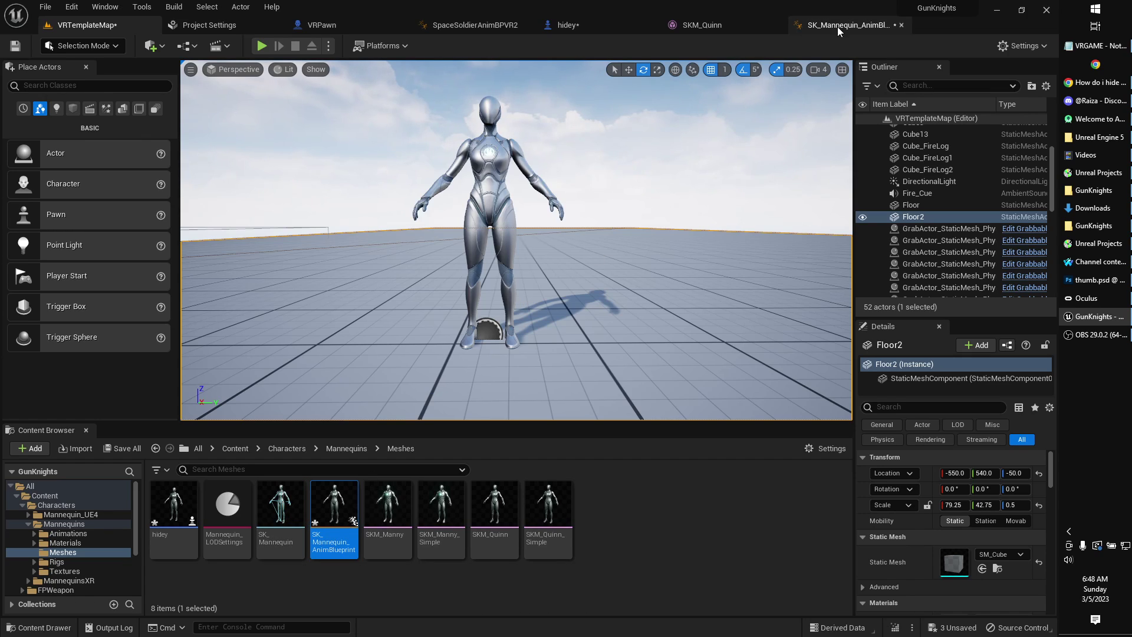
{"action": "left_click", "coordinate": [845, 23]}
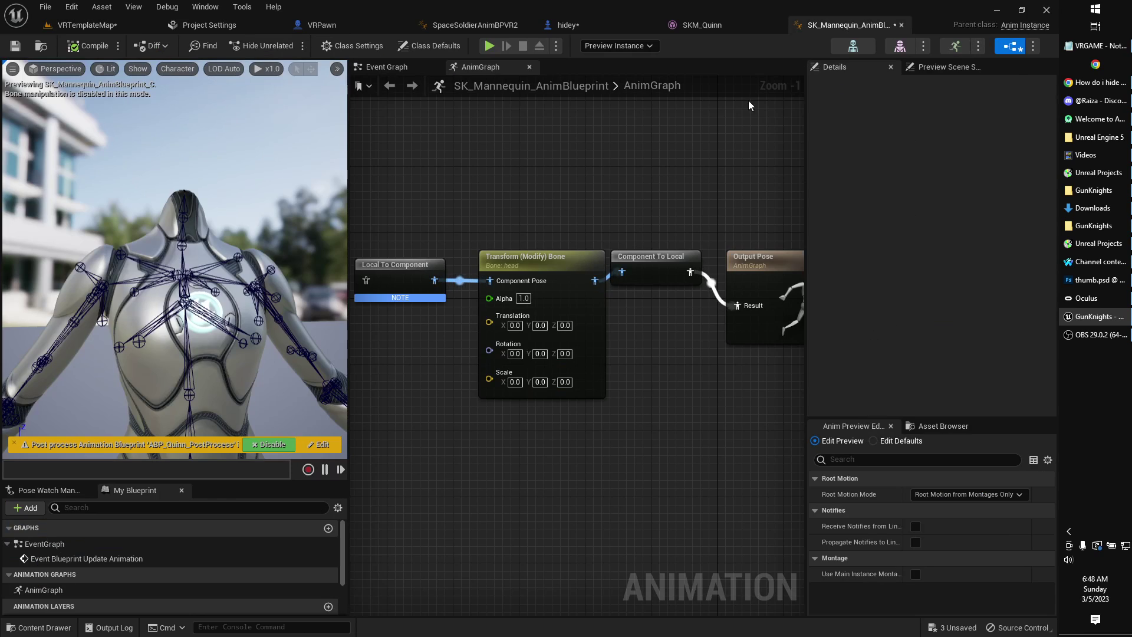
{"action": "scroll", "coordinate": [547, 184], "scroll_direction": "down", "scroll_amount": 2}
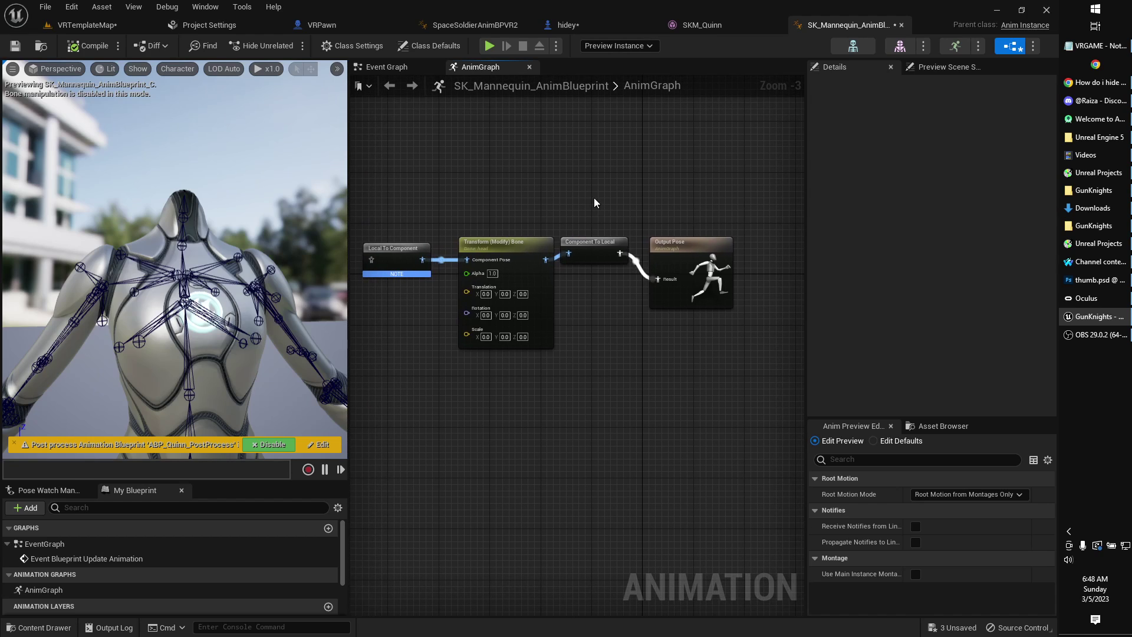
{"action": "left_click_drag", "start_coordinate": [575, 216], "coordinate": [407, 342]}
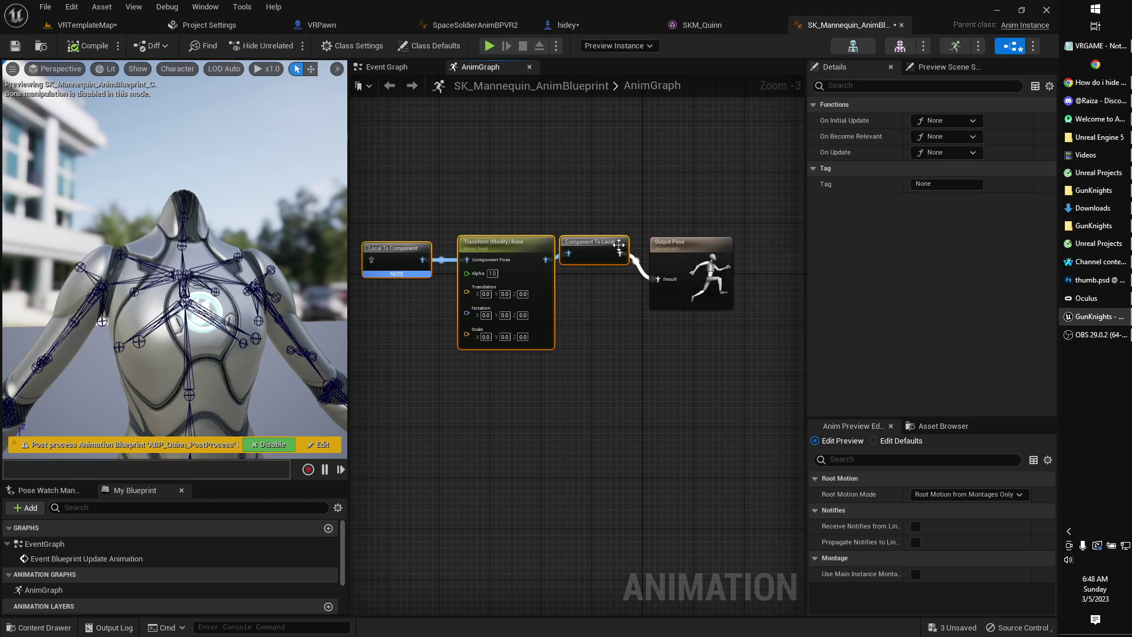
{"action": "left_click", "coordinate": [621, 254], "text": "alt"}
{"action": "left_click_drag", "start_coordinate": [678, 248], "coordinate": [627, 372]}
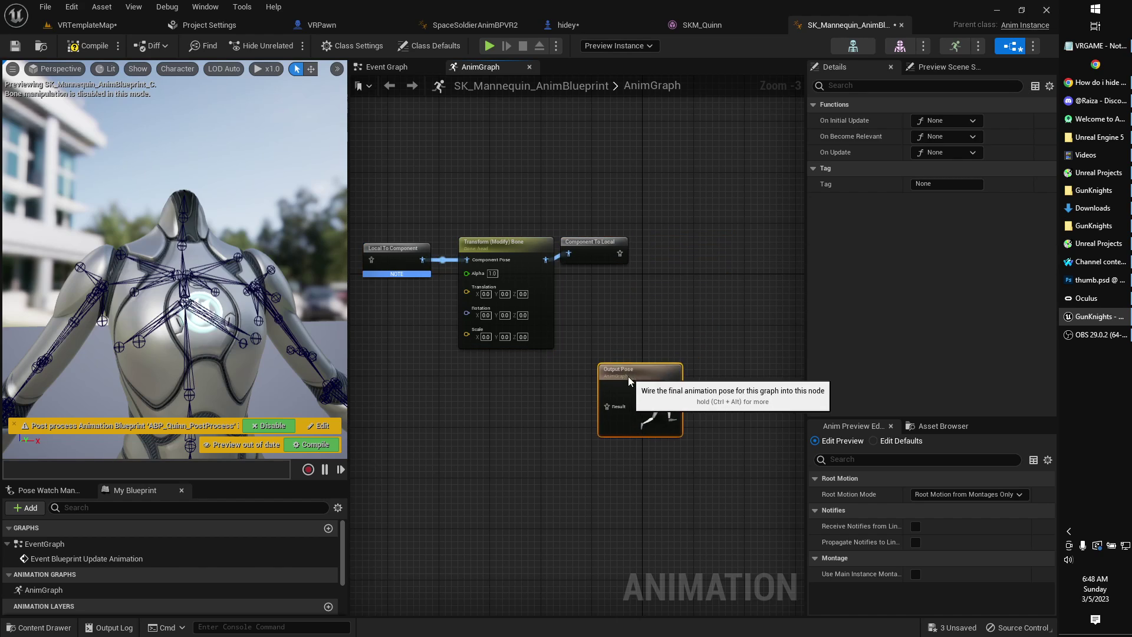
{"action": "right_click_drag", "start_coordinate": [570, 398], "coordinate": [591, 224]}
{"action": "scroll", "coordinate": [591, 224], "scroll_direction": "up", "scroll_amount": 1}
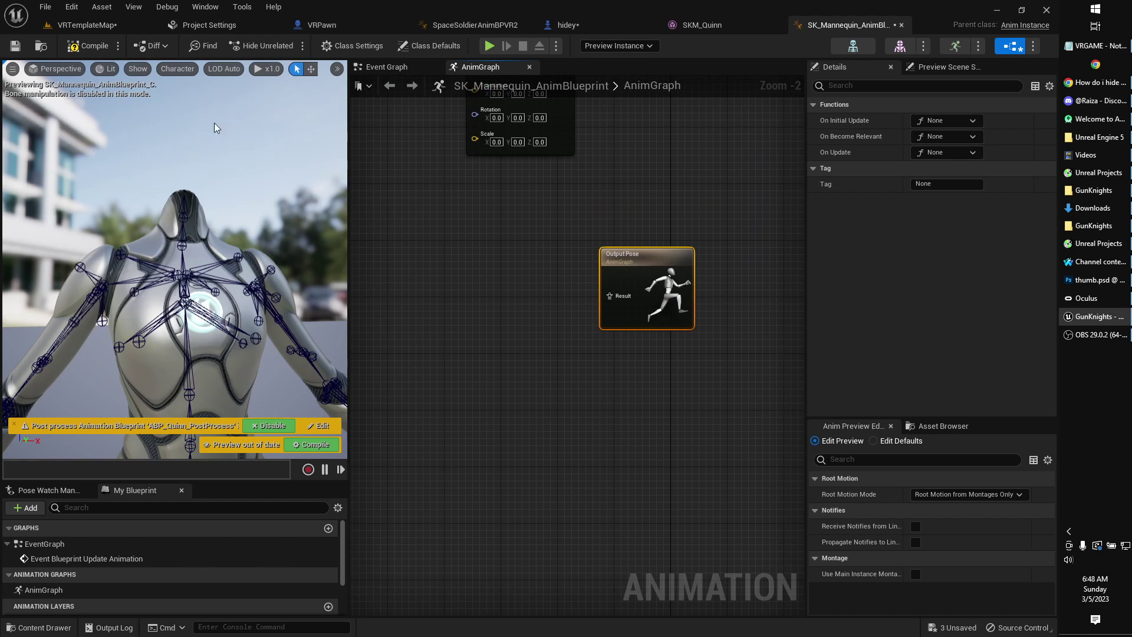
{"action": "left_click", "coordinate": [88, 45]}
- Add a Local To Component node and place it left of Output Pose
{"action": "right_click_drag", "start_coordinate": [518, 248], "coordinate": [550, 317]}
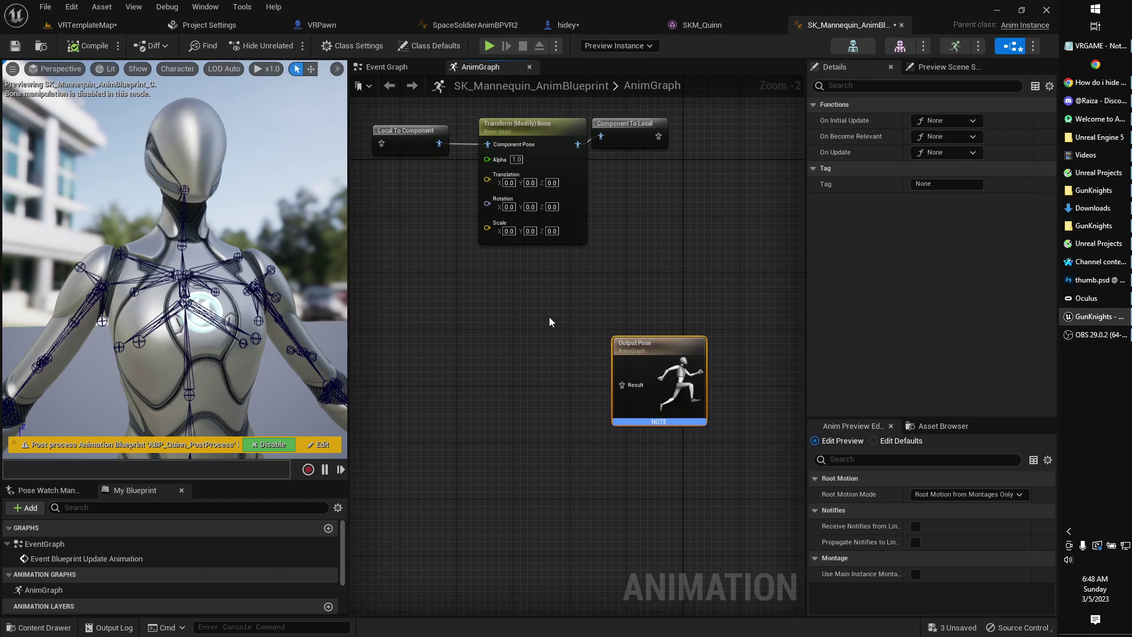
{"action": "right_click", "coordinate": [382, 295]}
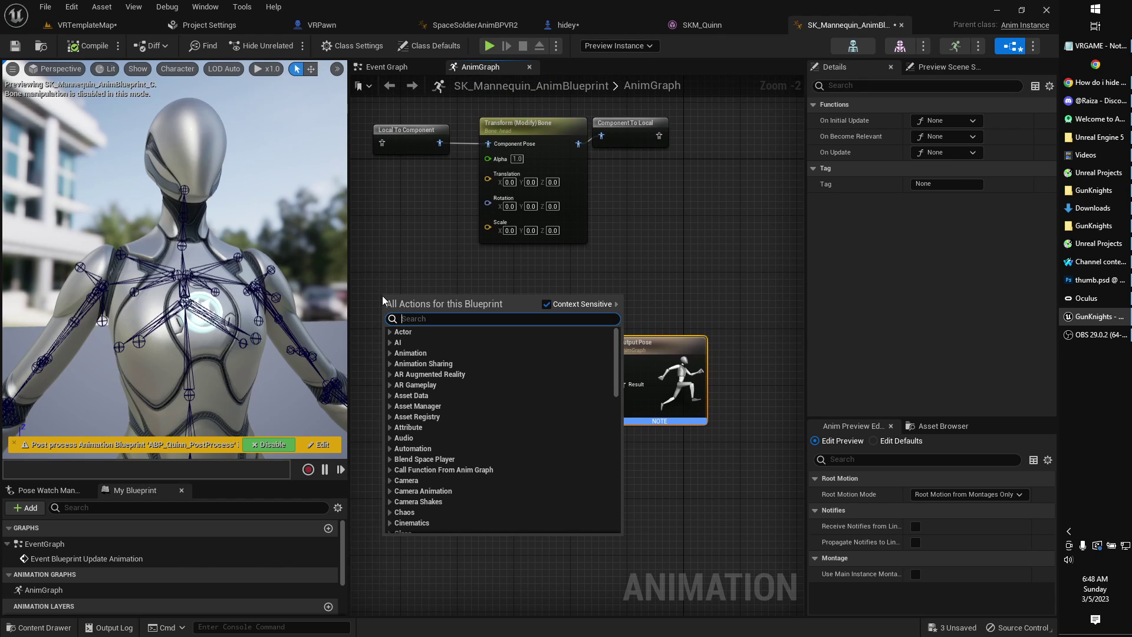
{"action": "type", "text": "local to "}
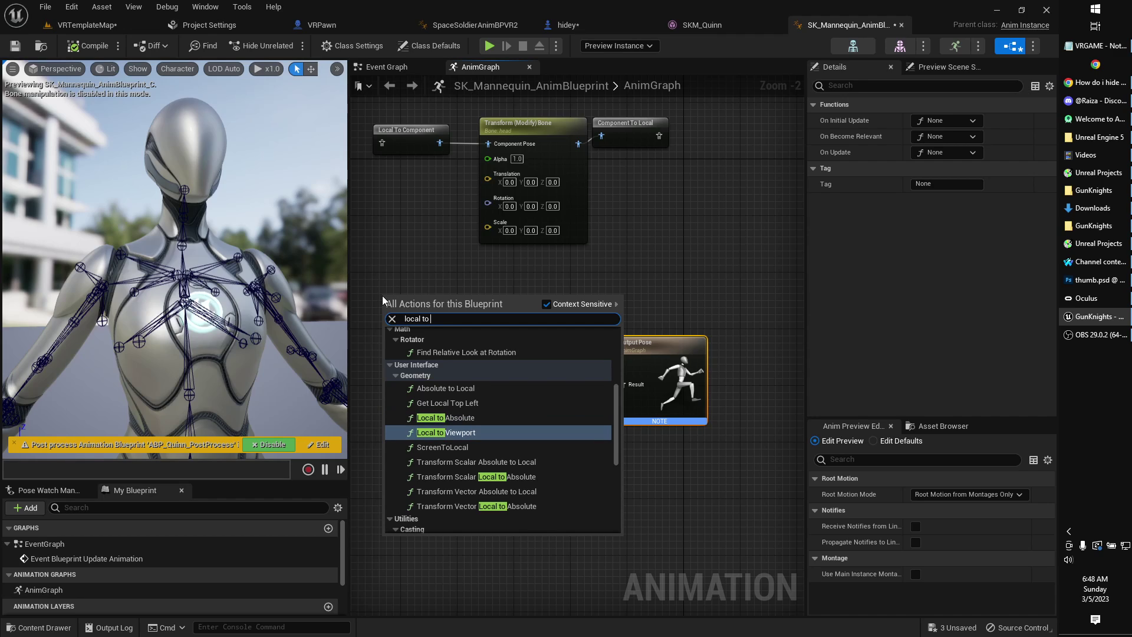
{"action": "type", "text": "com"}
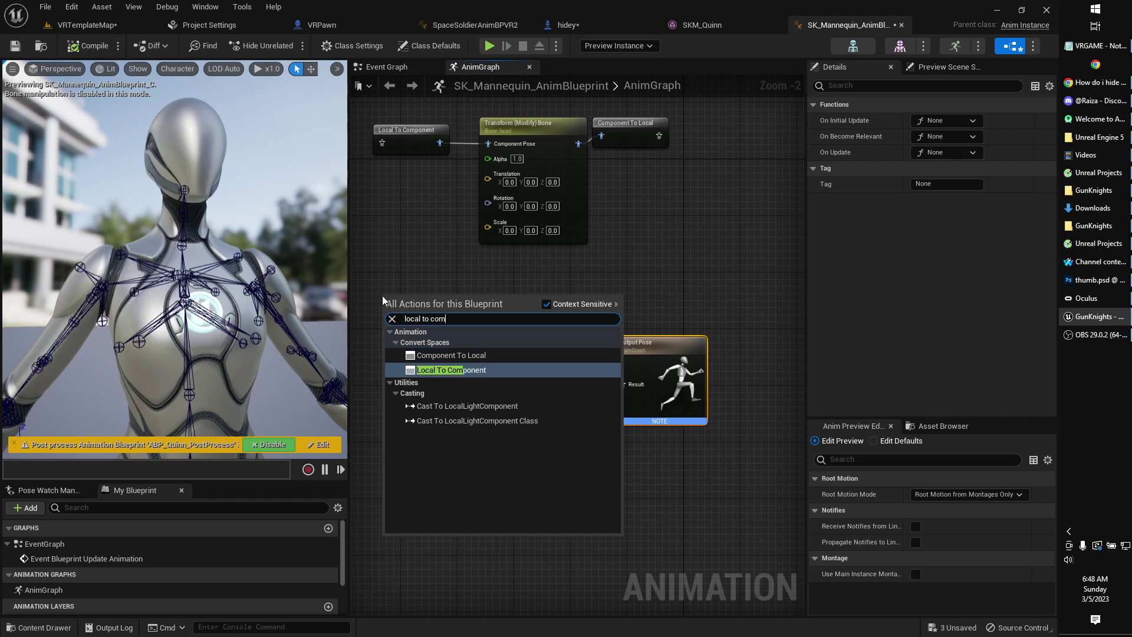
{"action": "key", "text": "Return"}
{"action": "left_click_drag", "start_coordinate": [420, 308], "coordinate": [446, 391]}
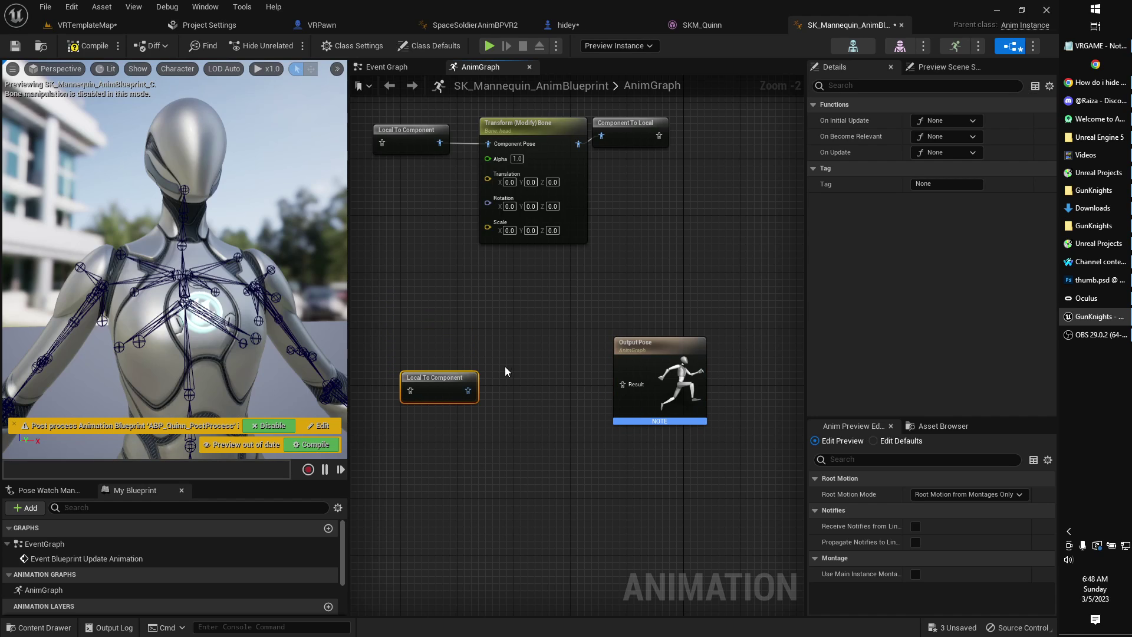
- Add a Transform (Modify) Bone node and move Output Pose clear of it
{"action": "right_click", "coordinate": [514, 362]}
{"action": "type", "text": "tranjs"}
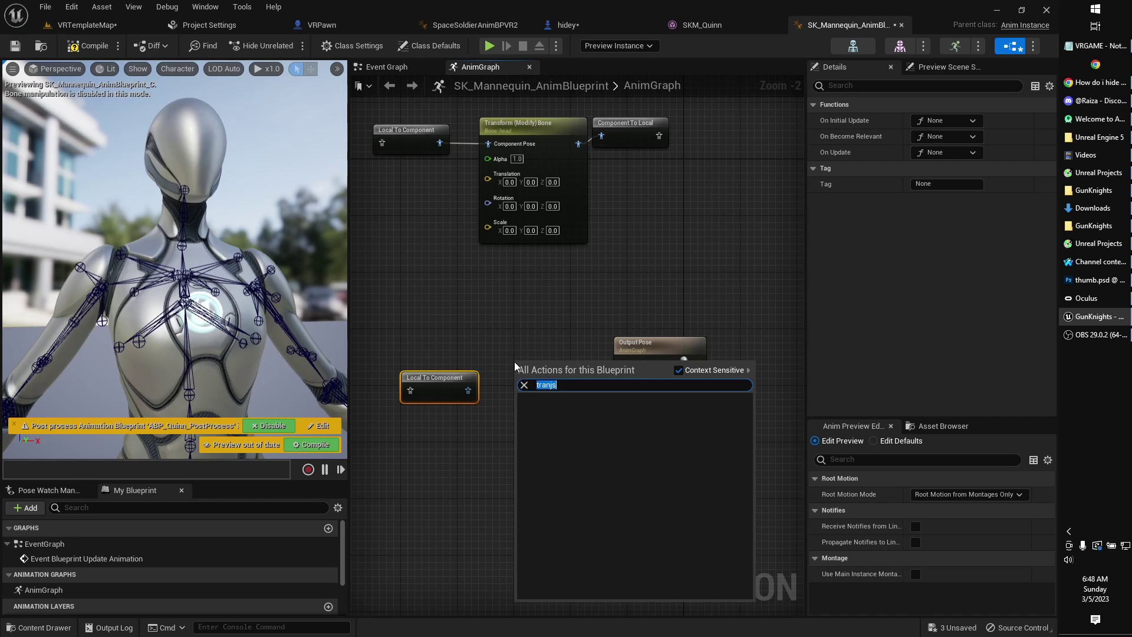
{"action": "type", "text": "transfor"}
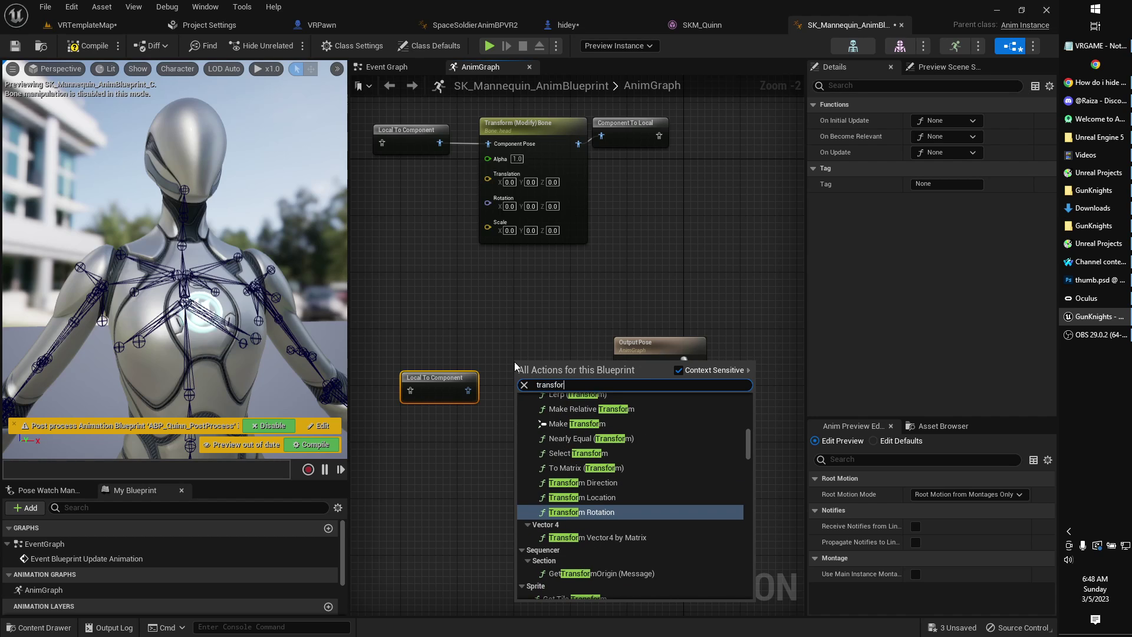
{"action": "type", "text": "m modify"}
{"action": "key", "text": "Return"}
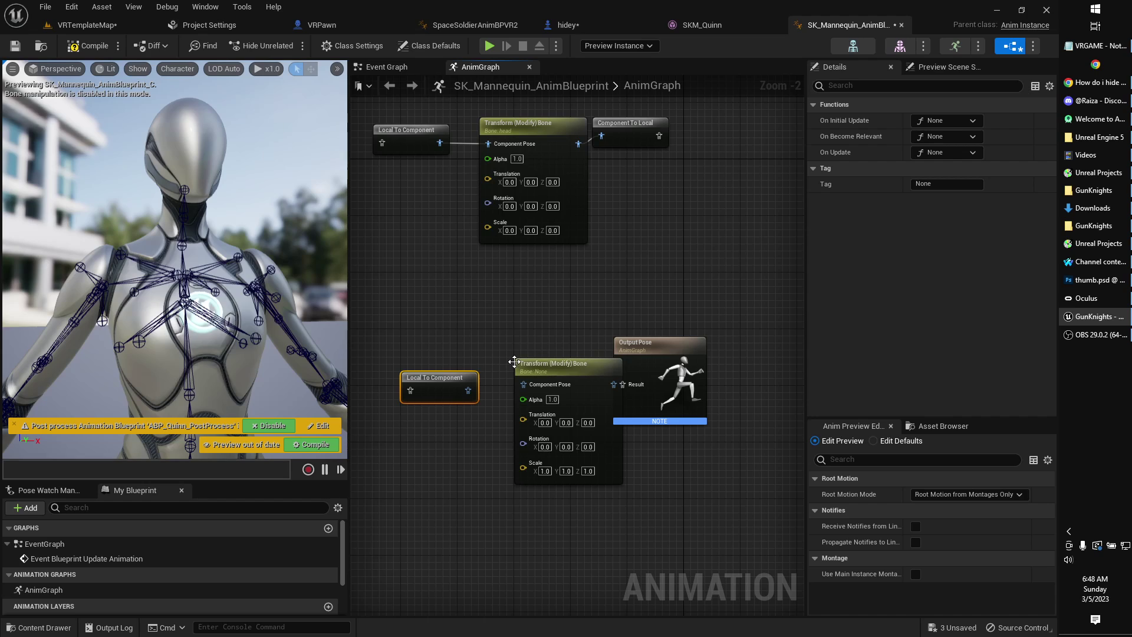
{"action": "left_click_drag", "start_coordinate": [683, 355], "coordinate": [731, 383]}
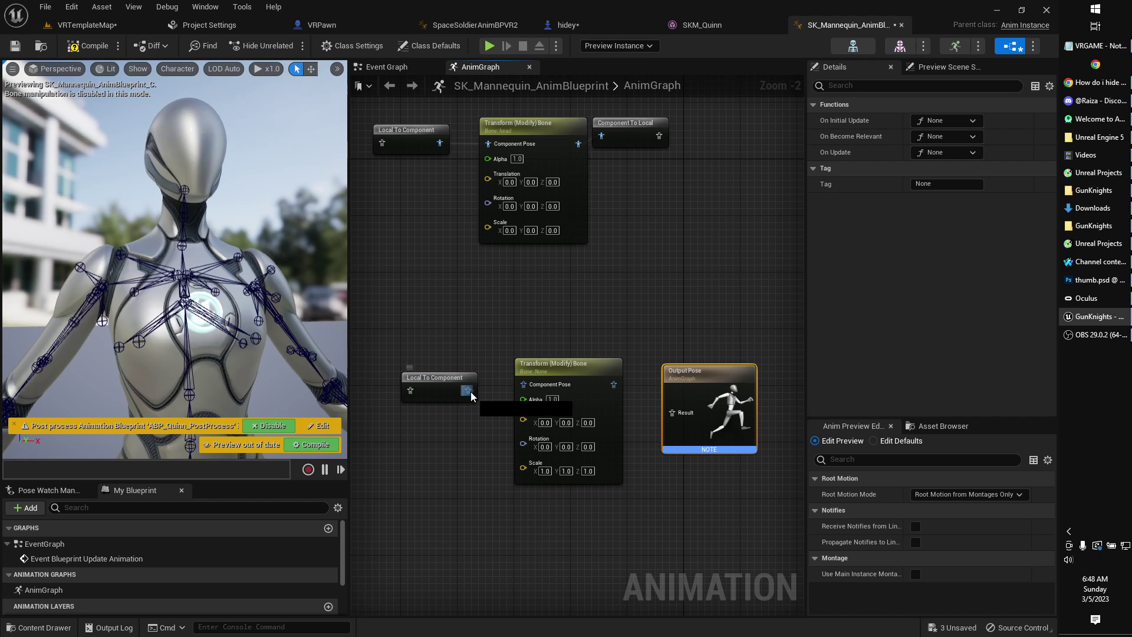
- Wire Local To Component through Transform (Modify) Bone into Output Pose's Result, then compile
{"action": "left_click_drag", "start_coordinate": [466, 391], "coordinate": [523, 384]}
{"action": "left_click_drag", "start_coordinate": [614, 384], "coordinate": [672, 412]}
{"action": "left_click_drag", "start_coordinate": [692, 360], "coordinate": [691, 340]}
{"action": "left_click", "coordinate": [538, 359]}
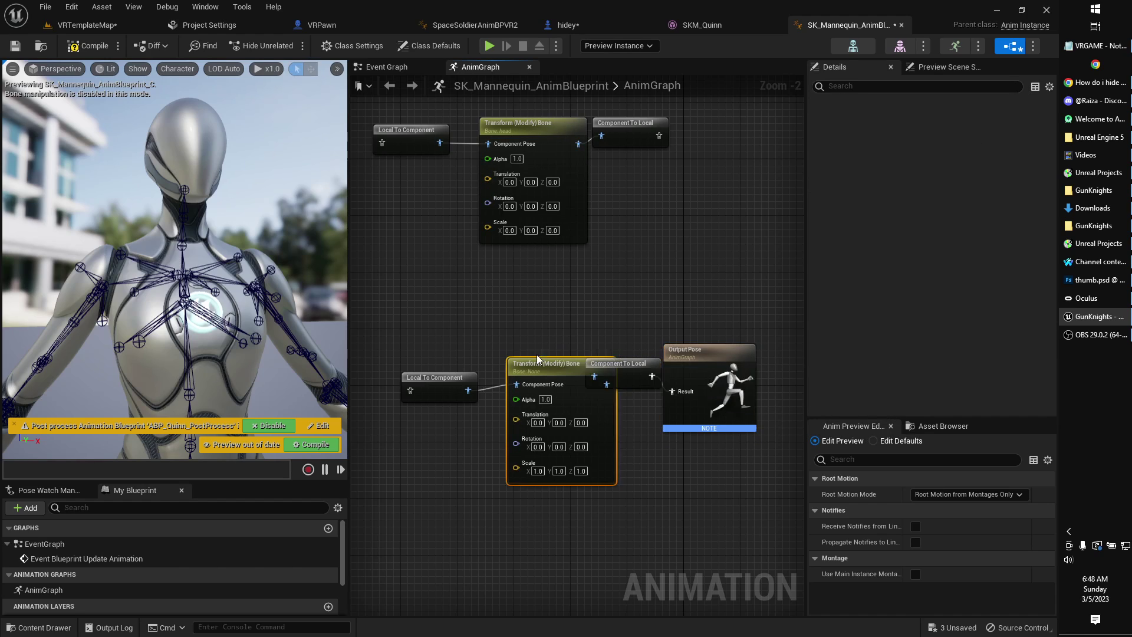
{"action": "left_click_drag", "start_coordinate": [537, 358], "coordinate": [502, 344]}
{"action": "left_click", "coordinate": [88, 46]}
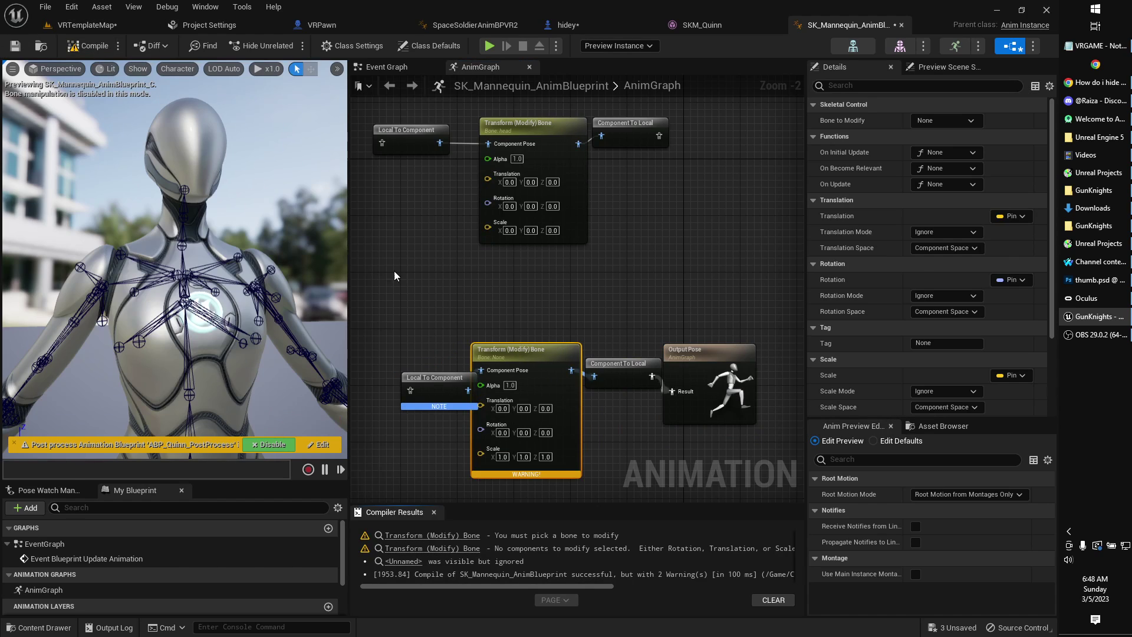
- Connect Local To Component to the Transform node, set Bone to Modify to head, and compile
{"action": "left_click_drag", "start_coordinate": [447, 324], "coordinate": [390, 309]}
{"action": "left_click_drag", "start_coordinate": [422, 322], "coordinate": [493, 317]}
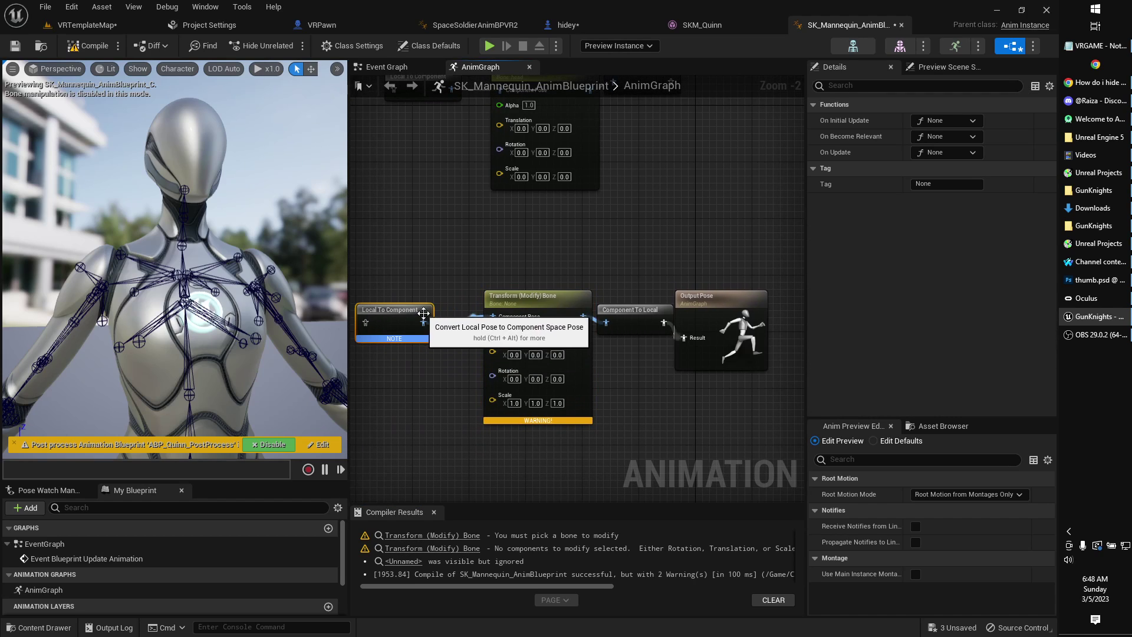
{"action": "left_click", "coordinate": [563, 302]}
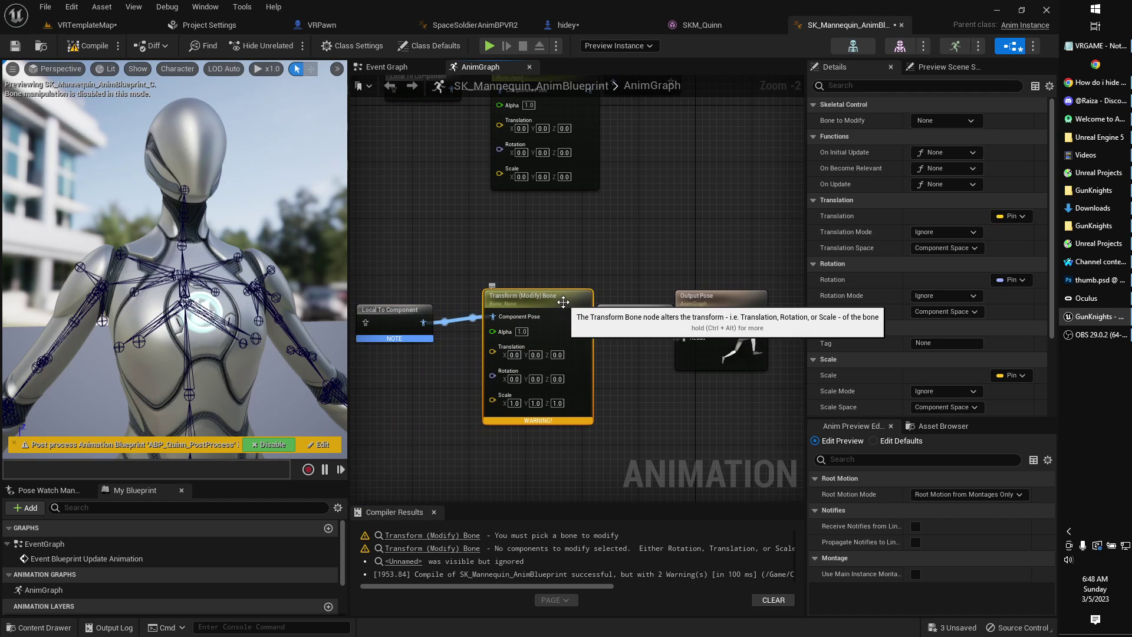
{"action": "left_click", "coordinate": [951, 123]}
{"action": "type", "text": "head"}
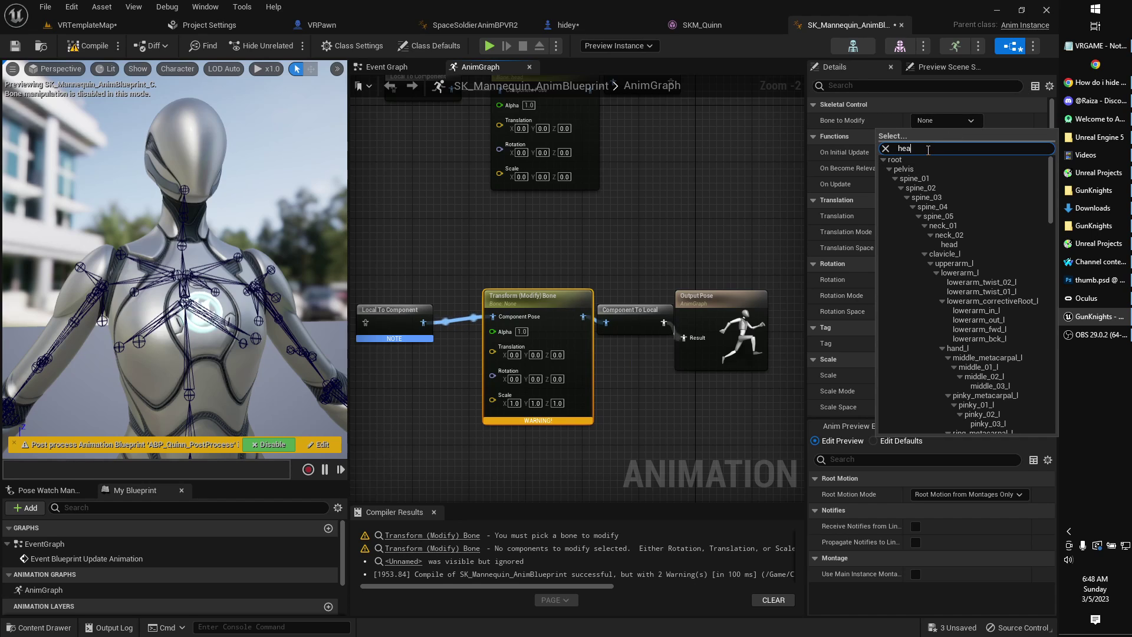
{"action": "left_click", "coordinate": [901, 161]}
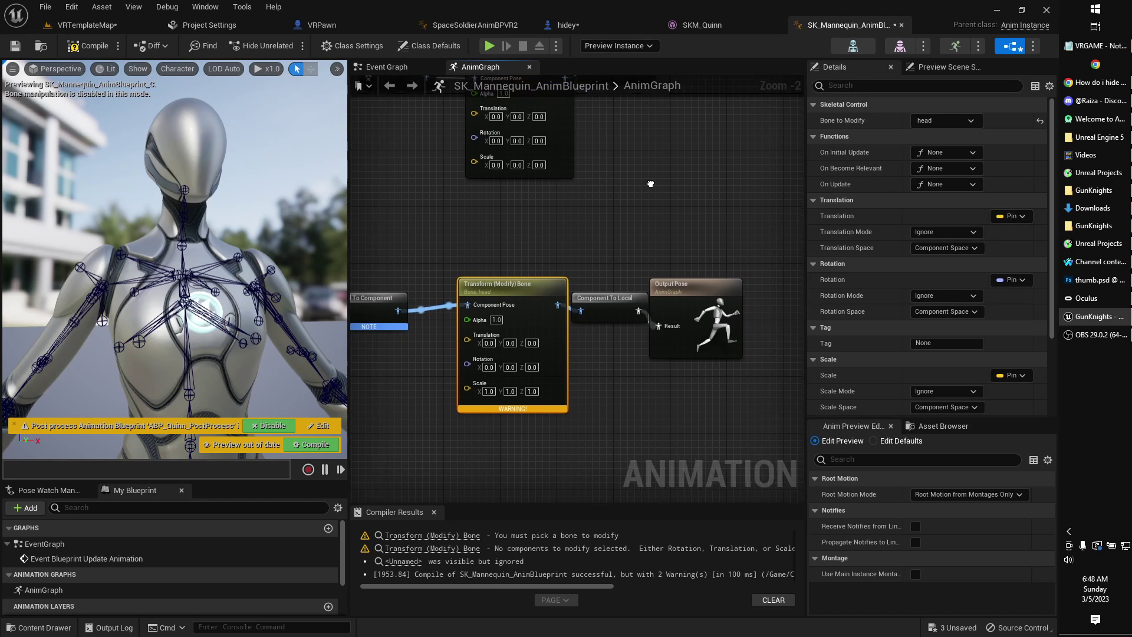
{"action": "left_click", "coordinate": [73, 47]}
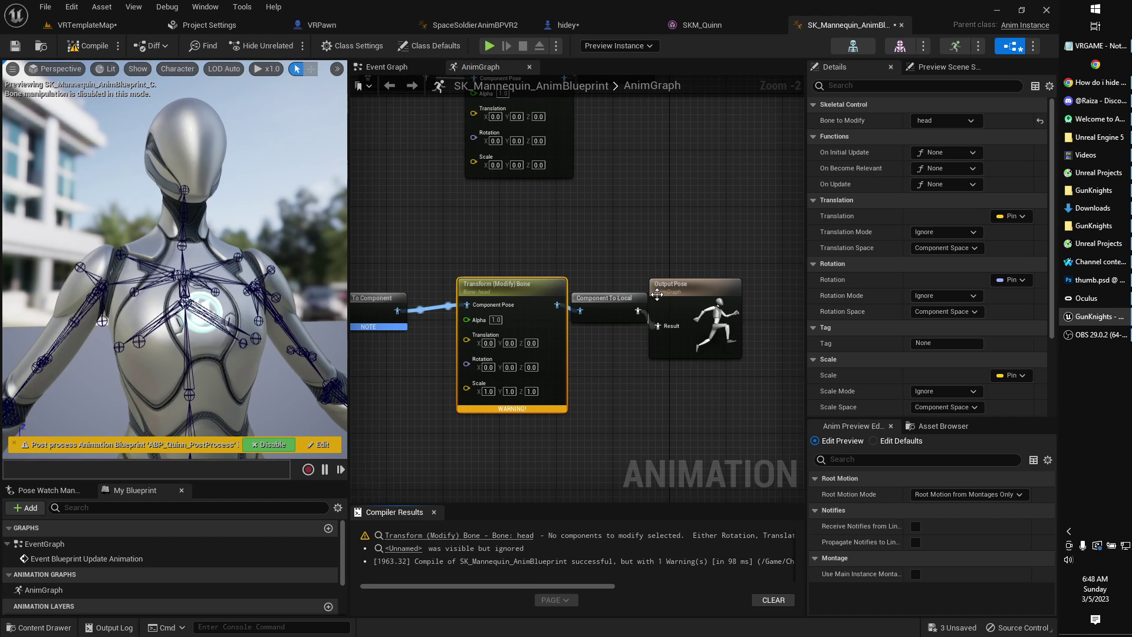
{"action": "right_click_drag", "start_coordinate": [589, 219], "coordinate": [642, 223]}
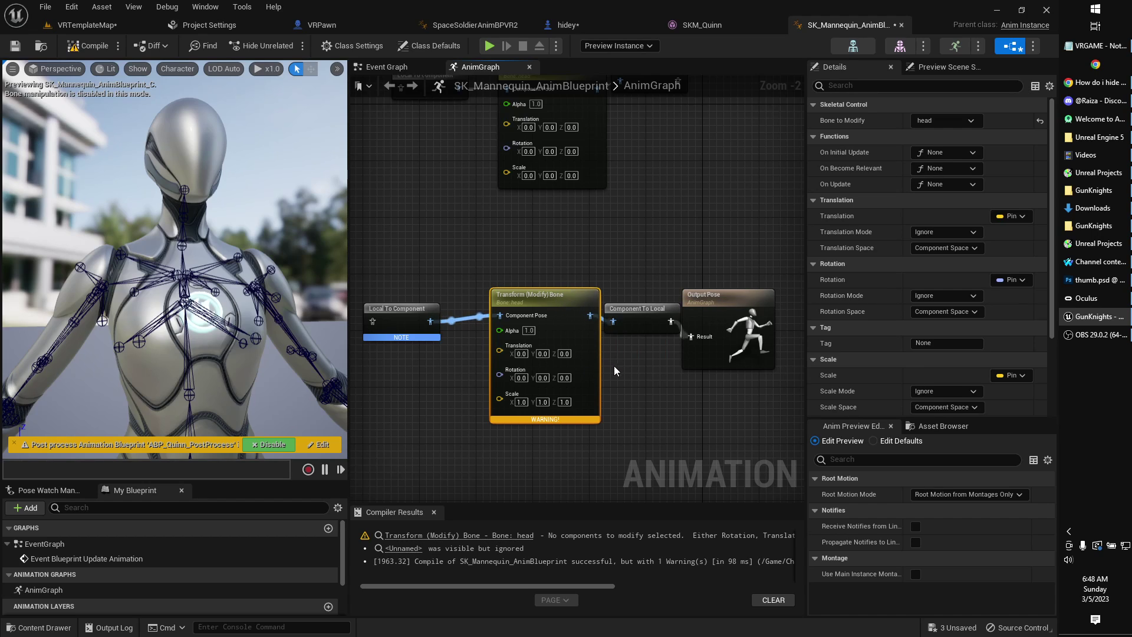
{"action": "right_click_drag", "start_coordinate": [556, 221], "coordinate": [532, 278]}
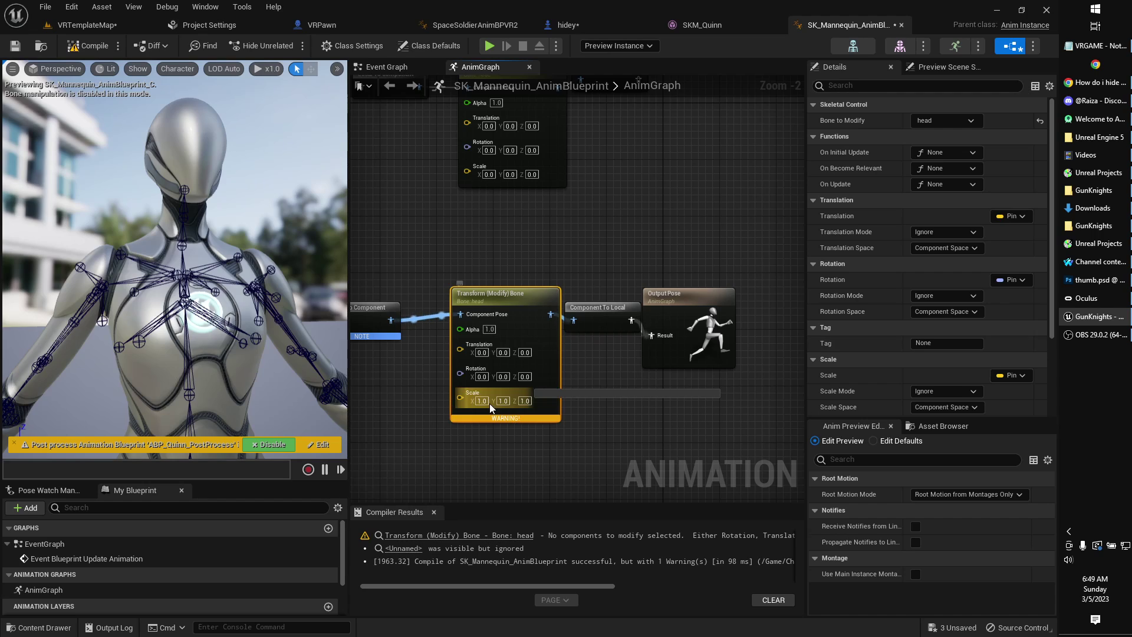
- Set the head bone's Scale X, Y and Z to 0.0
{"action": "scroll", "coordinate": [940, 372], "scroll_direction": "down", "scroll_amount": 1}
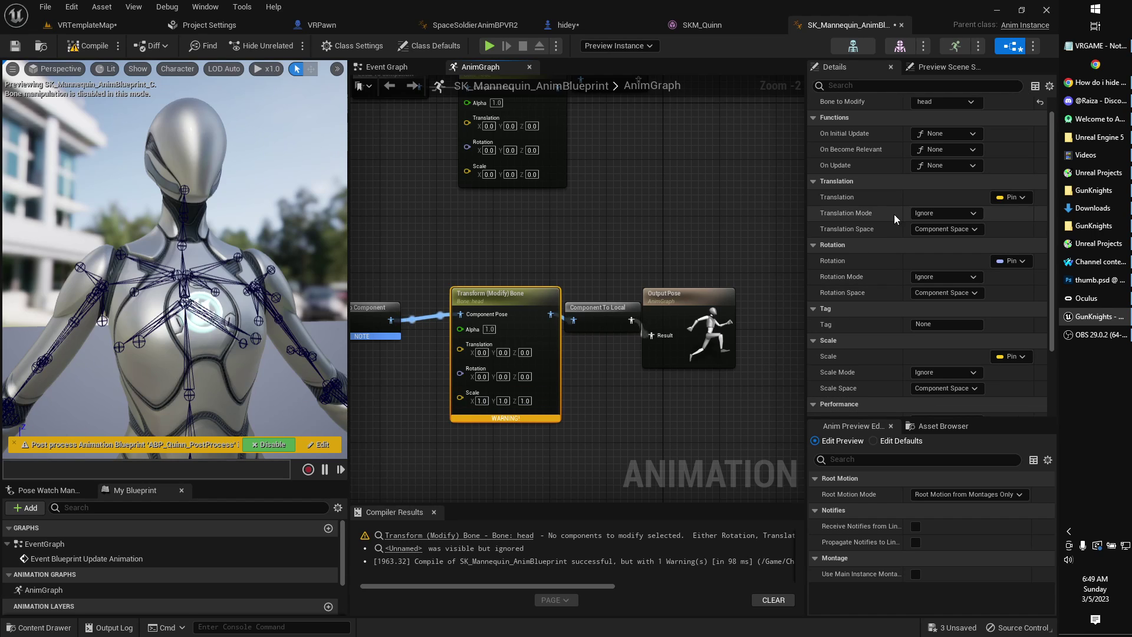
{"action": "scroll", "coordinate": [876, 184], "scroll_direction": "up", "scroll_amount": 1}
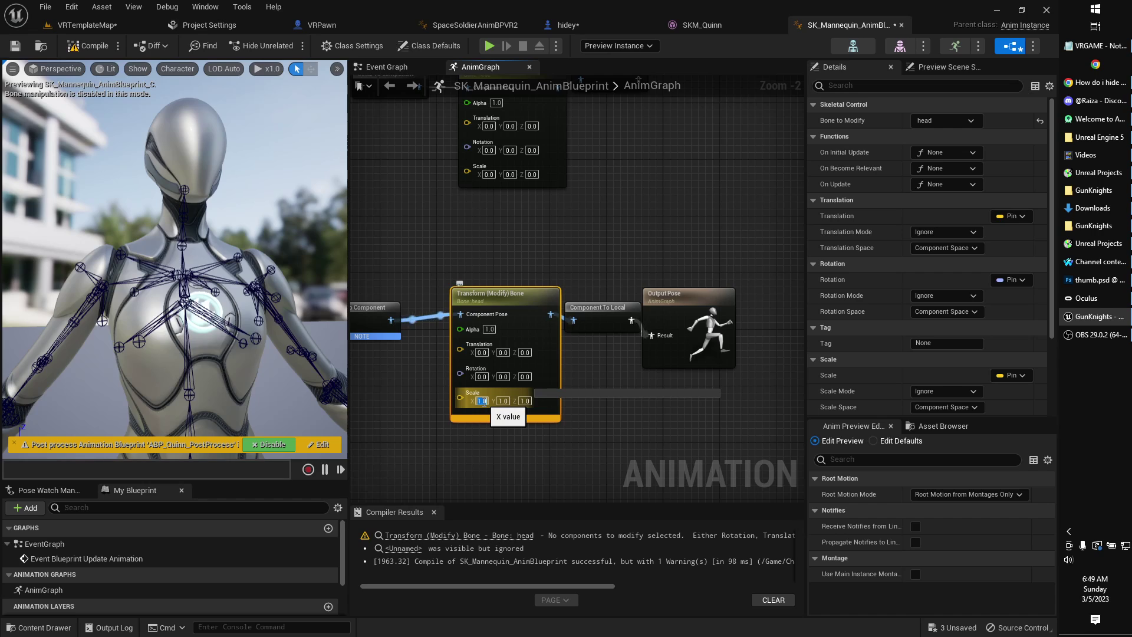
{"action": "left_click", "coordinate": [499, 401]}
{"action": "type", "text": "0."}
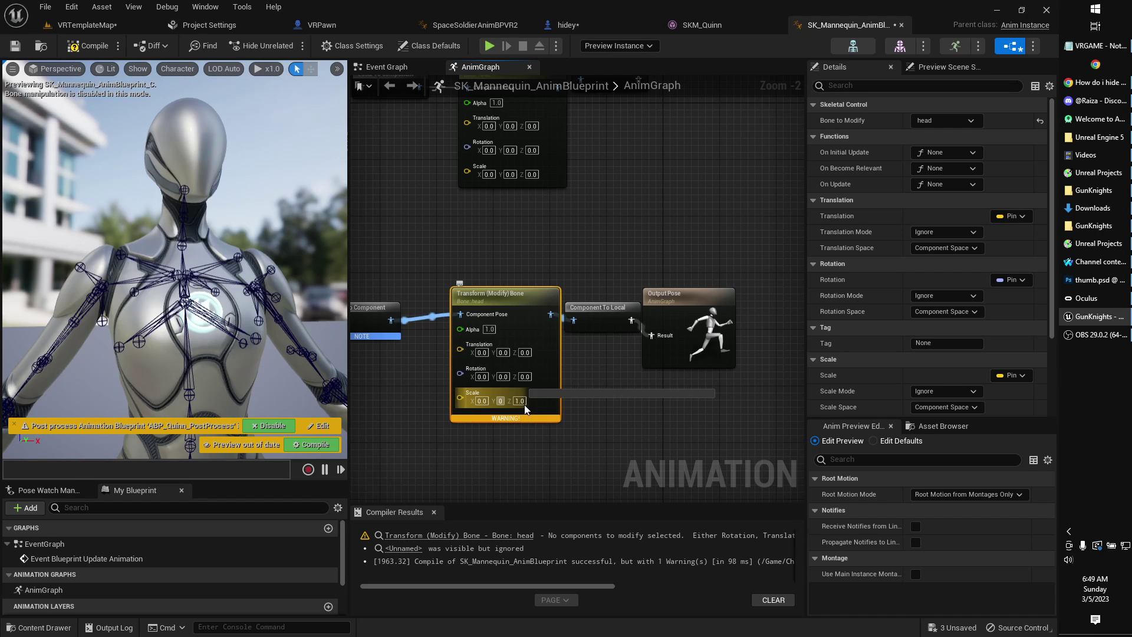
{"action": "type", "text": "0"}
{"action": "key", "text": "Return"}
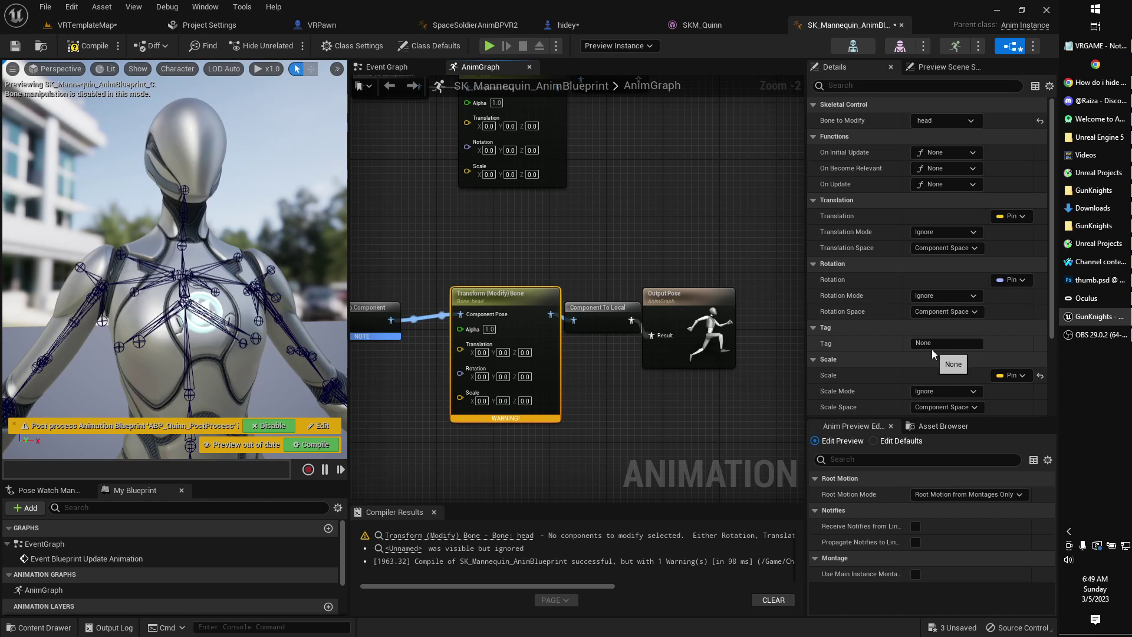
- Set Scale Mode to Replace Existing and compile to preview the headless mannequin
{"action": "scroll", "coordinate": [932, 350], "scroll_direction": "down", "scroll_amount": 1}
{"action": "scroll", "coordinate": [939, 348], "scroll_direction": "down", "scroll_amount": 3}
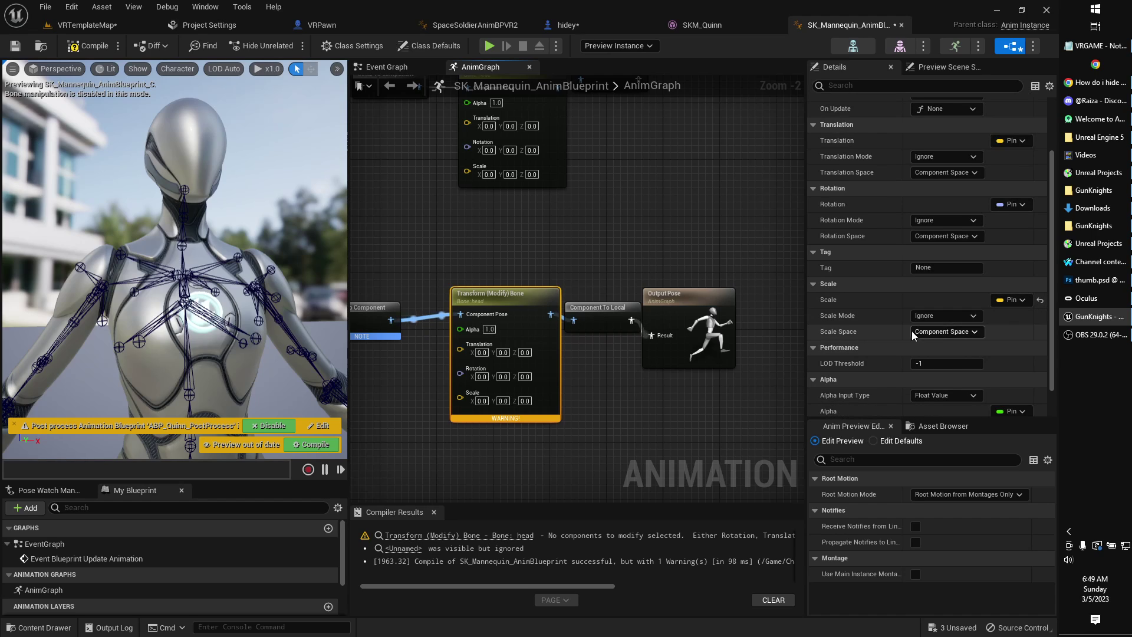
{"action": "left_click", "coordinate": [926, 318]}
{"action": "left_click", "coordinate": [941, 338]}
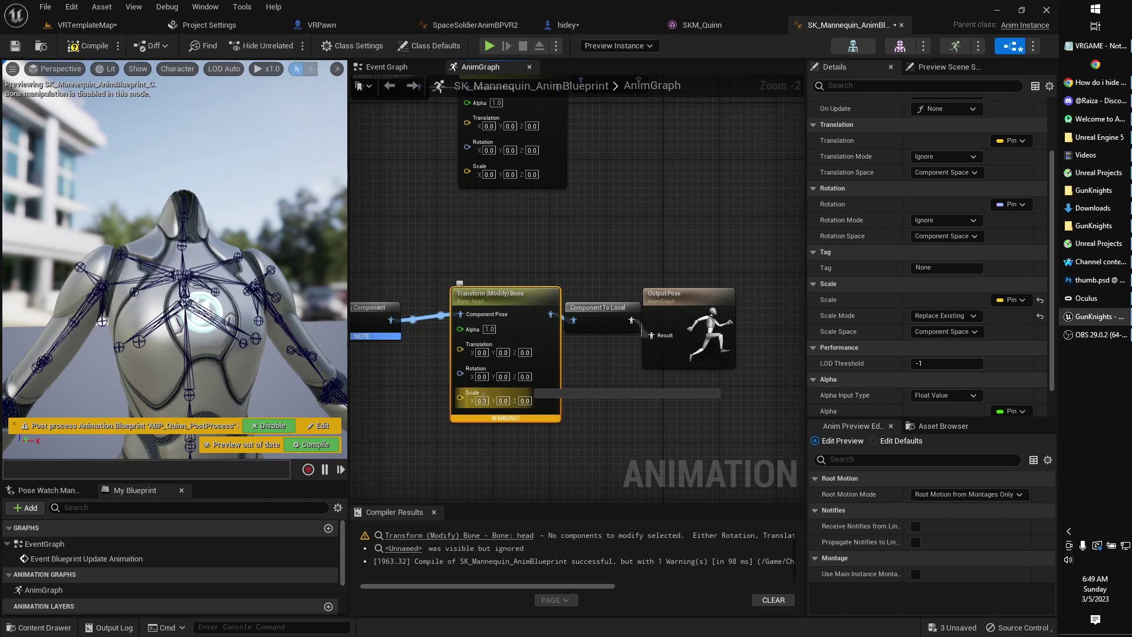
{"action": "left_click", "coordinate": [83, 47]}
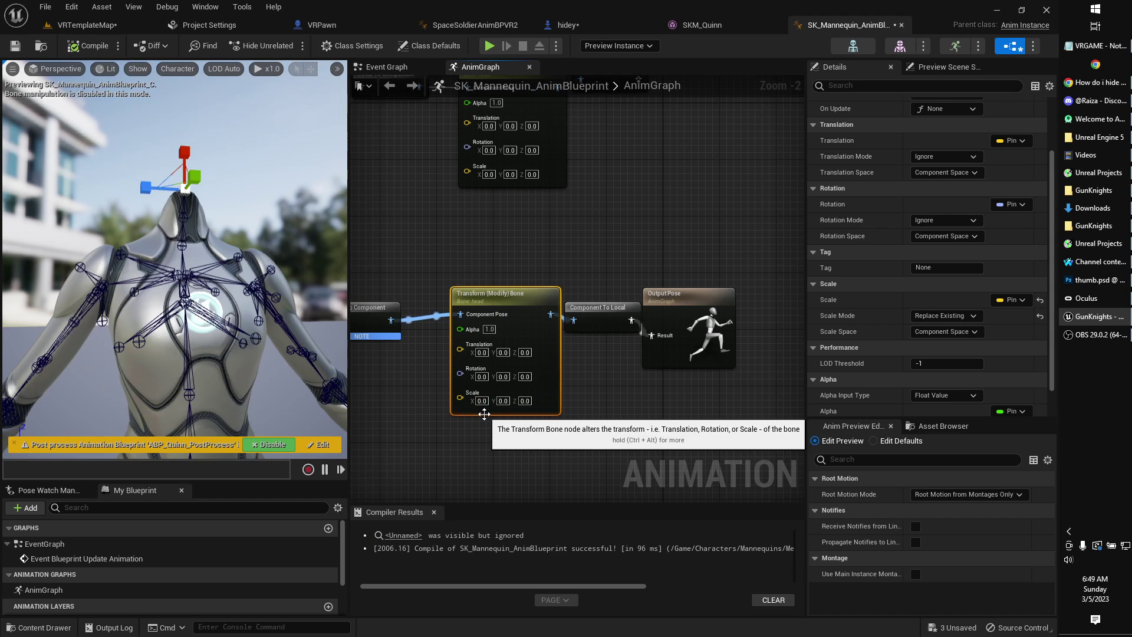
- Change the head bone's Scale X, Y and Z to 2.0
{"action": "type", "text": "2"}
{"action": "key", "text": "Return"}
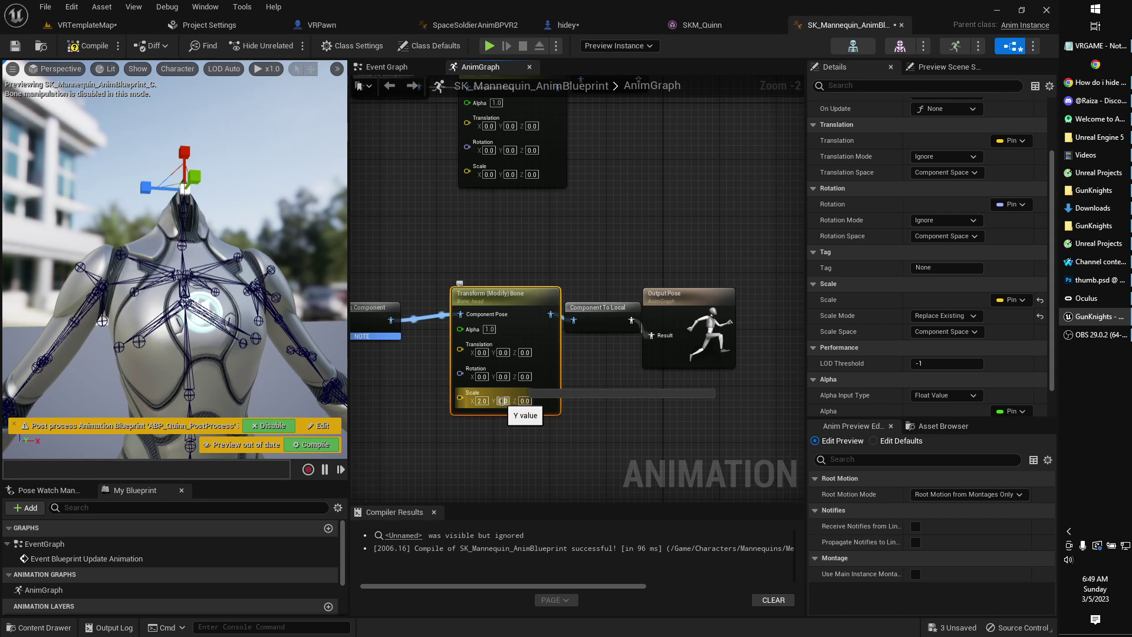
{"action": "type", "text": "2"}
{"action": "left_click", "coordinate": [519, 401]}
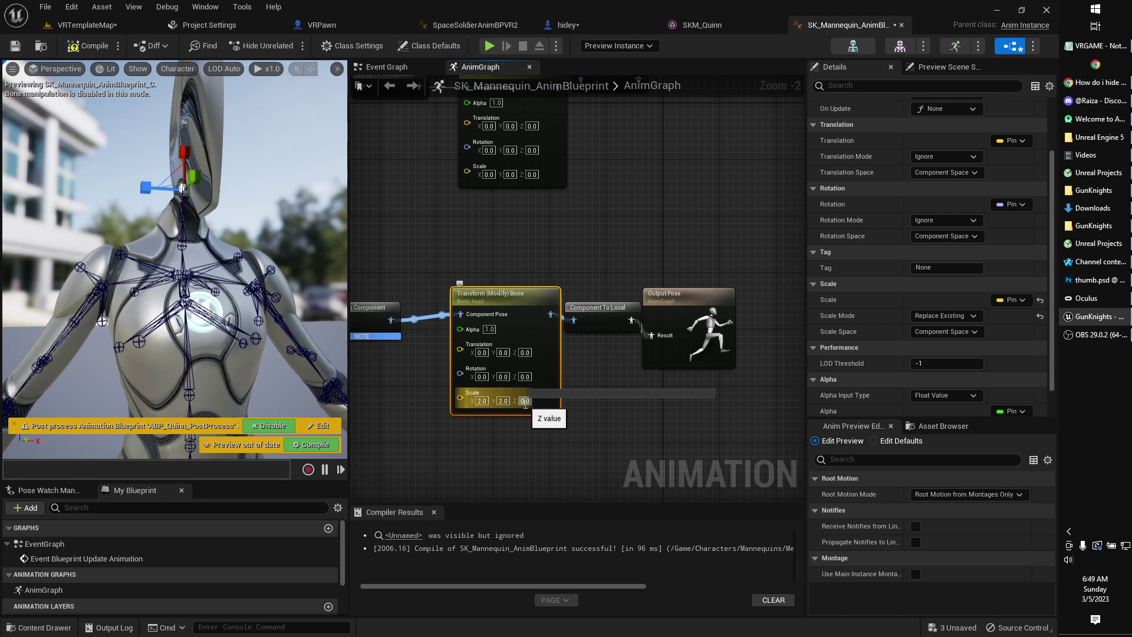
{"action": "type", "text": "2"}
{"action": "key", "text": "Return"}
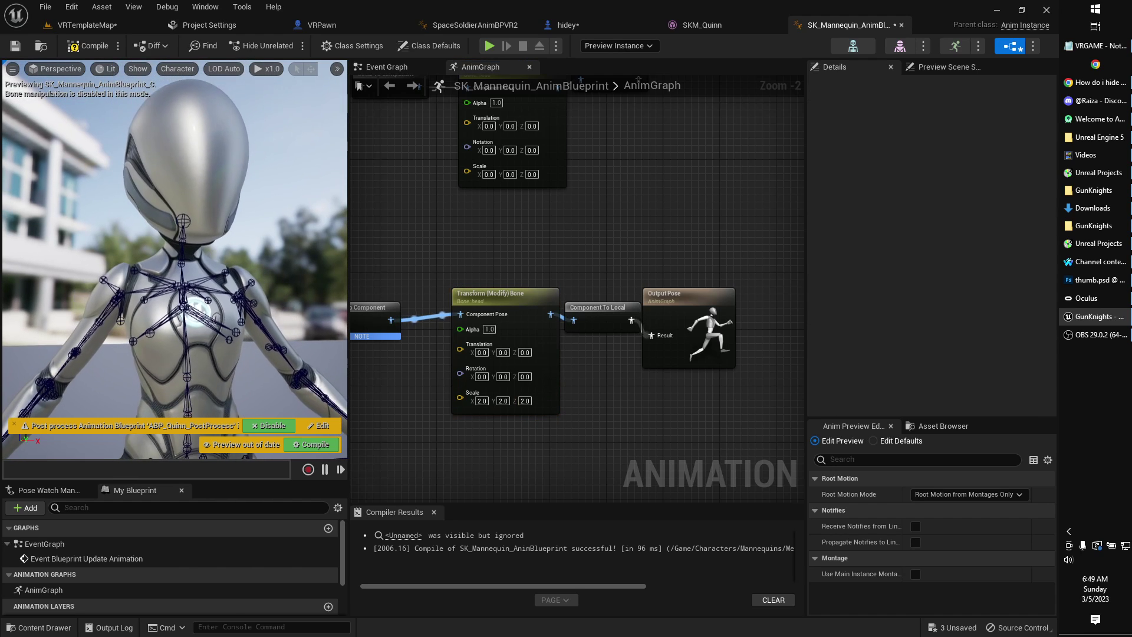
- Tidy the Transform and Output Pose node positions and keep Translation Mode at Ignore
{"action": "left_click", "coordinate": [504, 292]}
{"action": "left_click_drag", "start_coordinate": [704, 296], "coordinate": [740, 303]}
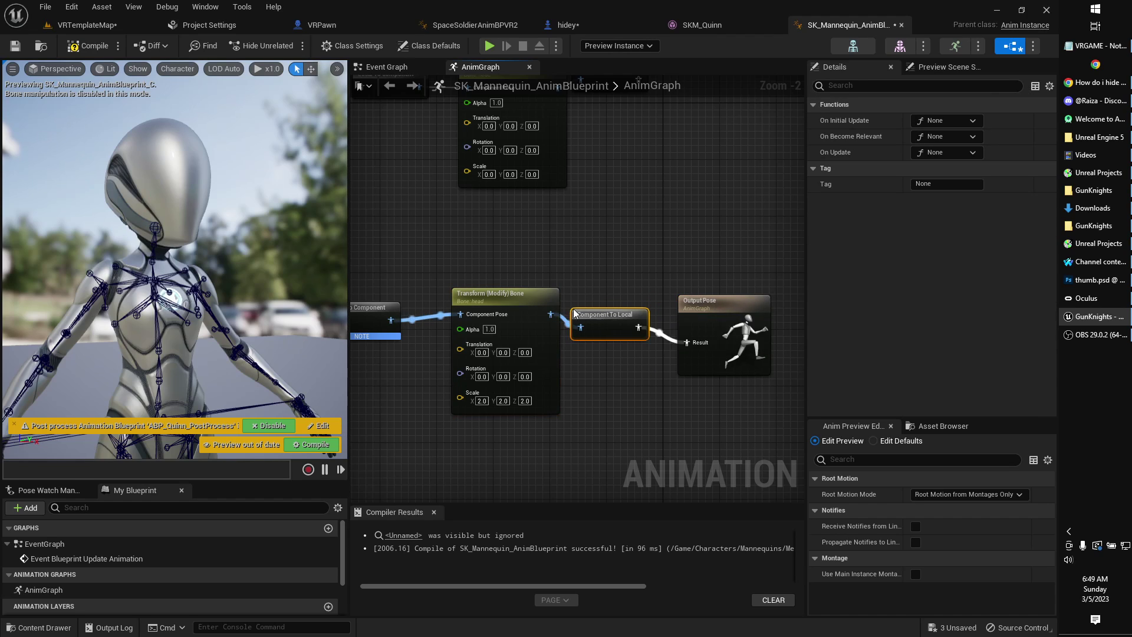
{"action": "left_click_drag", "start_coordinate": [523, 298], "coordinate": [509, 305]}
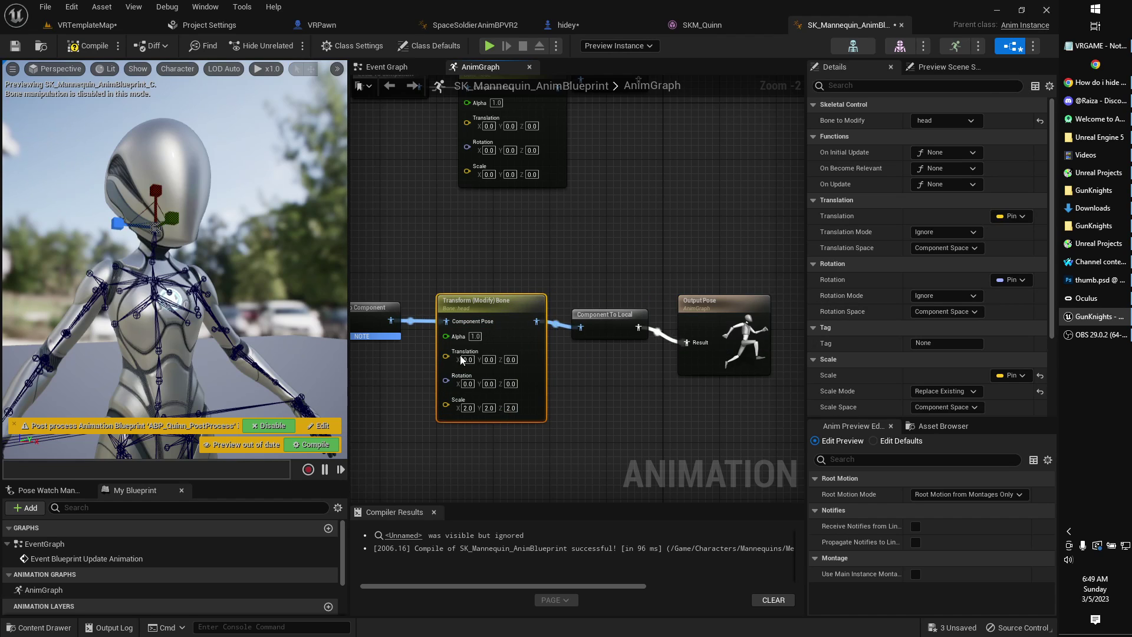
{"action": "right_click_drag", "start_coordinate": [495, 282], "coordinate": [520, 289]}
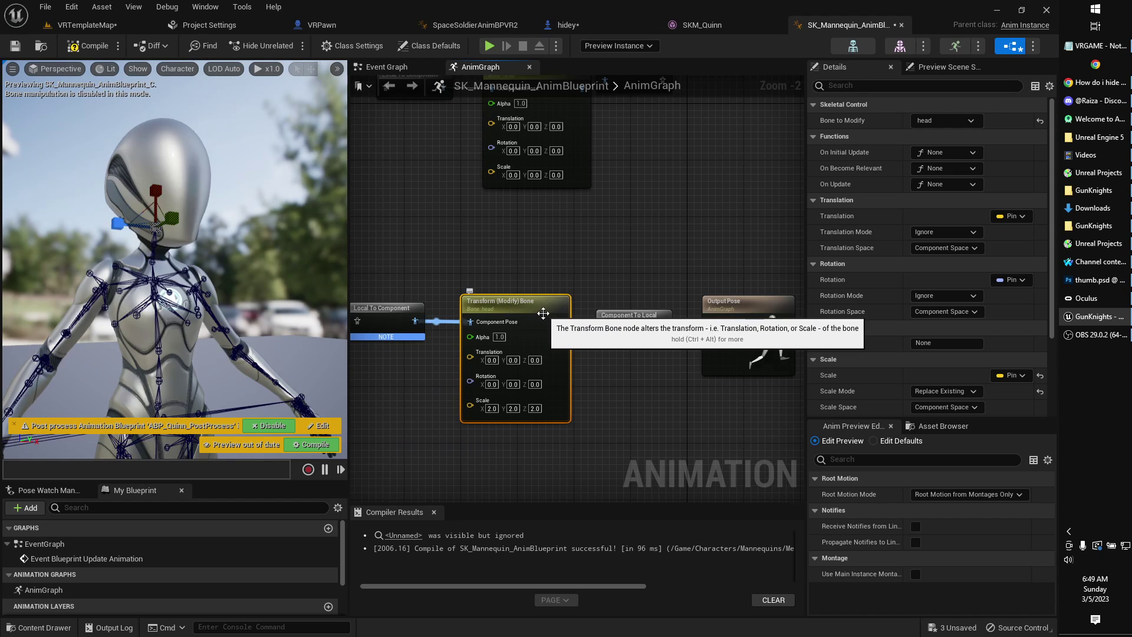
{"action": "scroll", "coordinate": [524, 319], "scroll_direction": "down", "scroll_amount": 1}
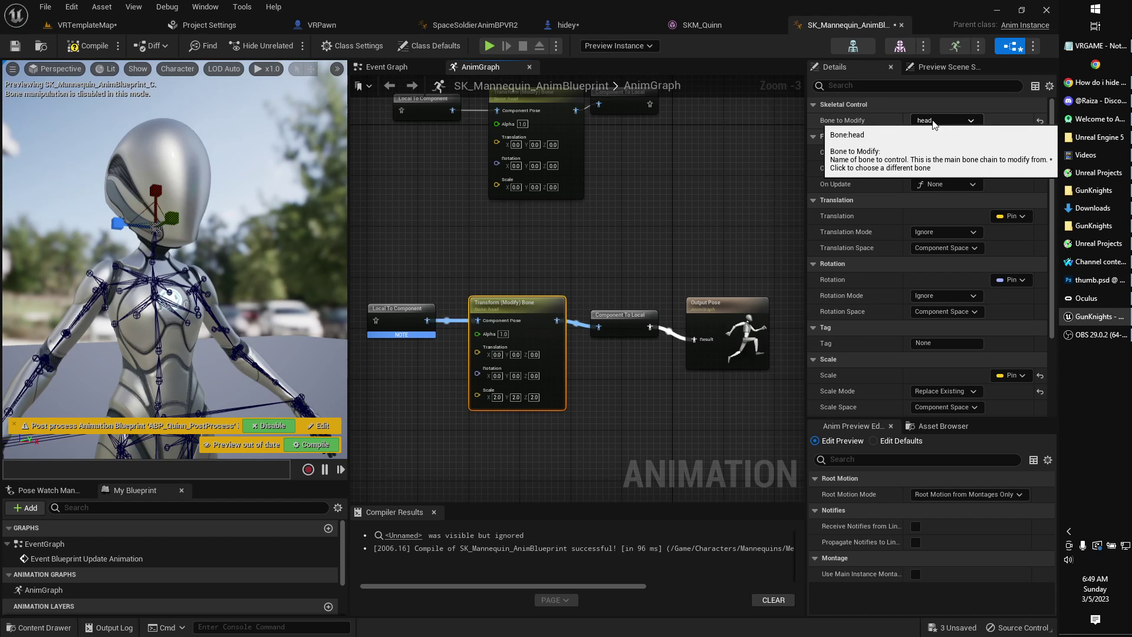
{"action": "scroll", "coordinate": [933, 127], "scroll_direction": "down", "scroll_amount": 2}
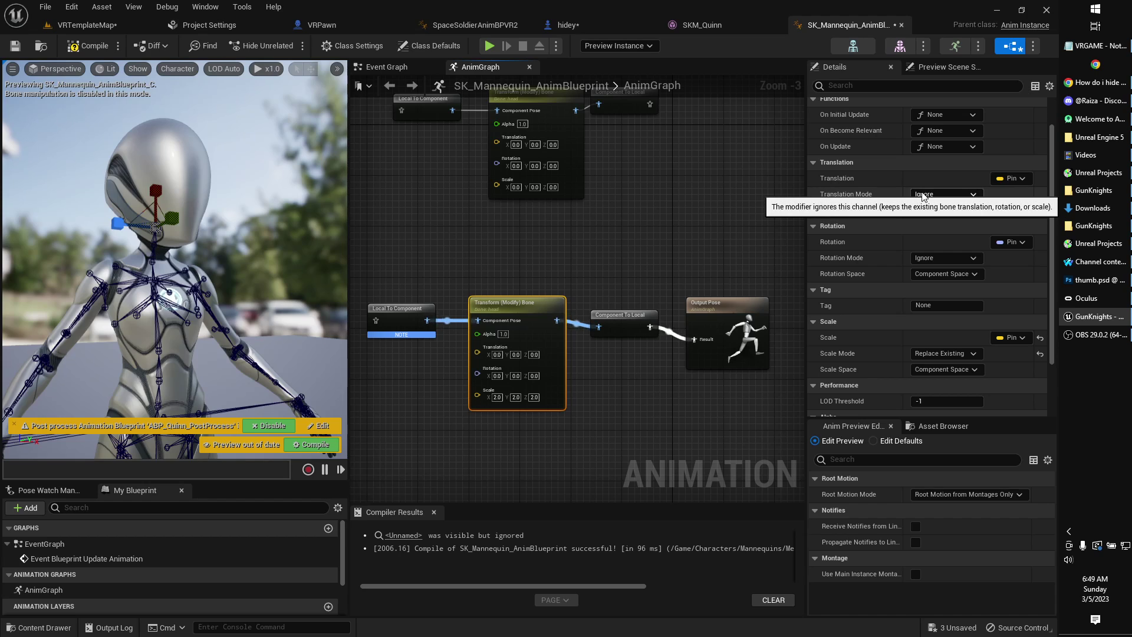
{"action": "left_click", "coordinate": [926, 194]}
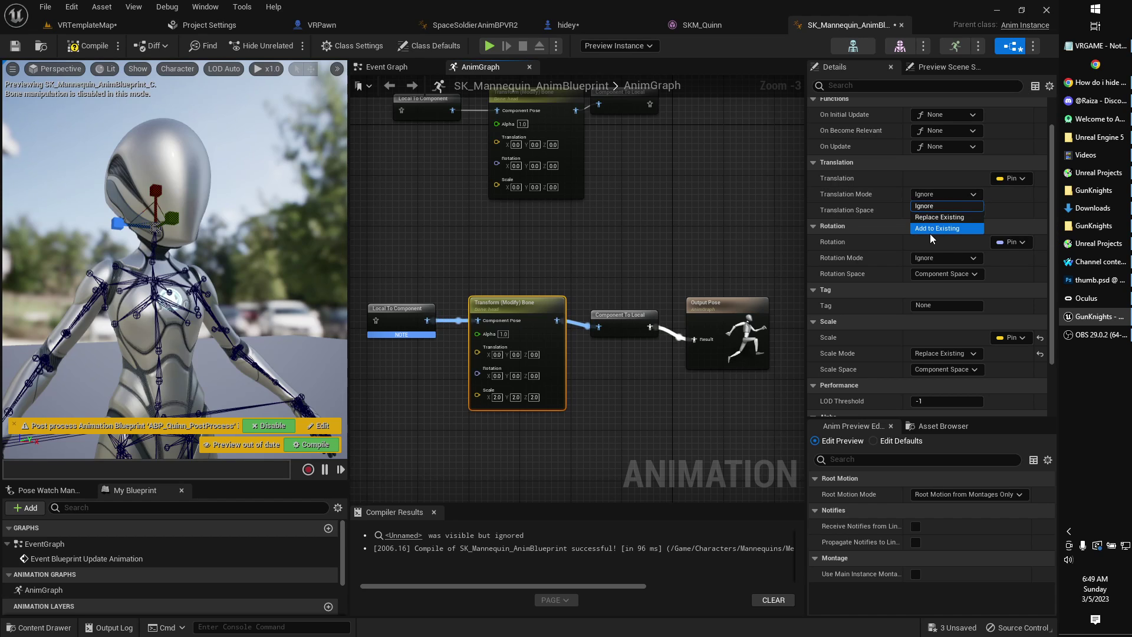
{"action": "left_click", "coordinate": [933, 204]}
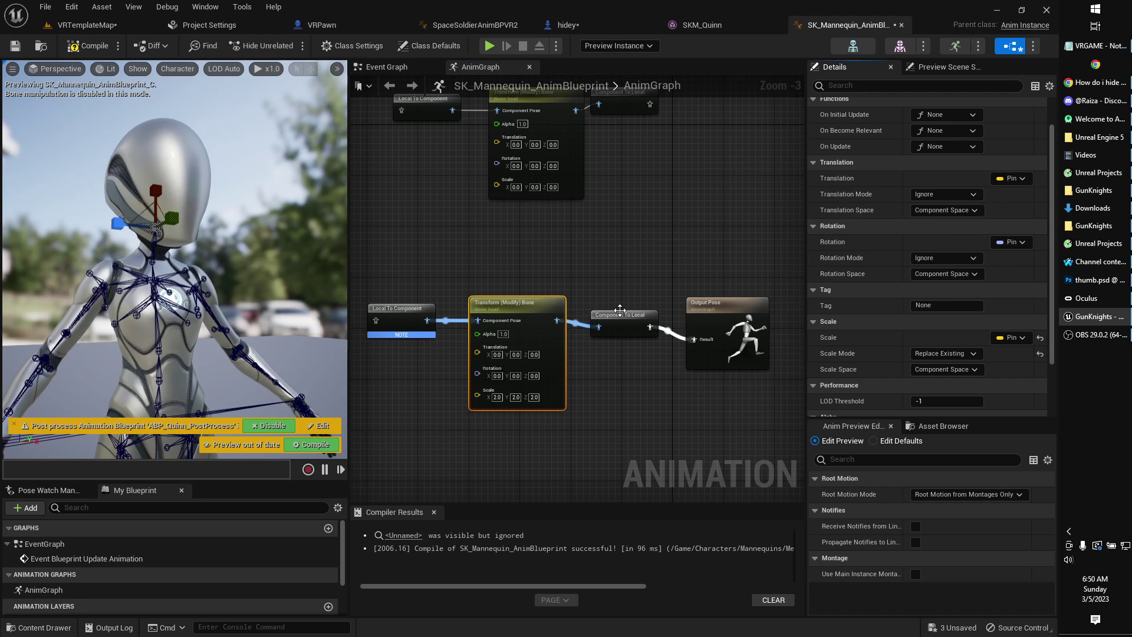